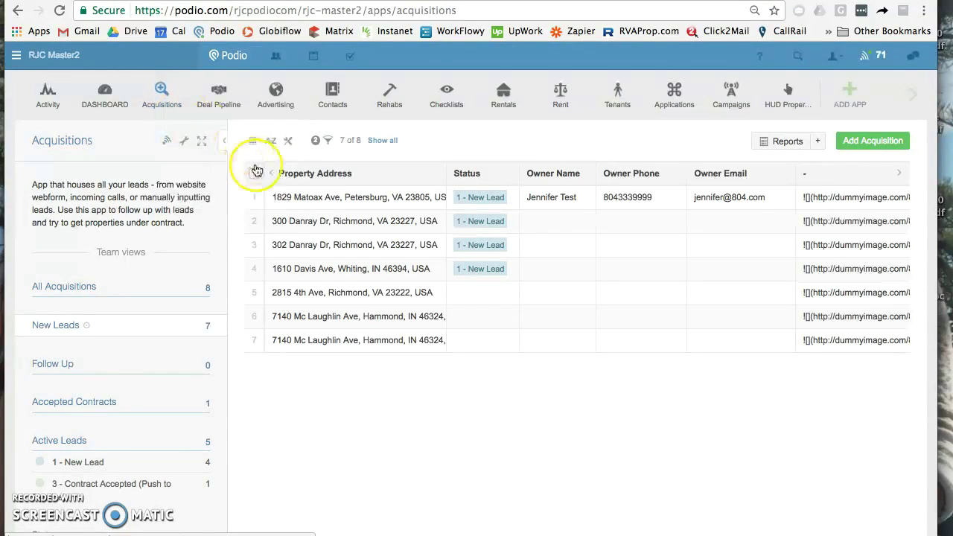
- Open the fifth lead in the New Leads list and review its map, street view, acquisitions manager and property details
click(346, 292)
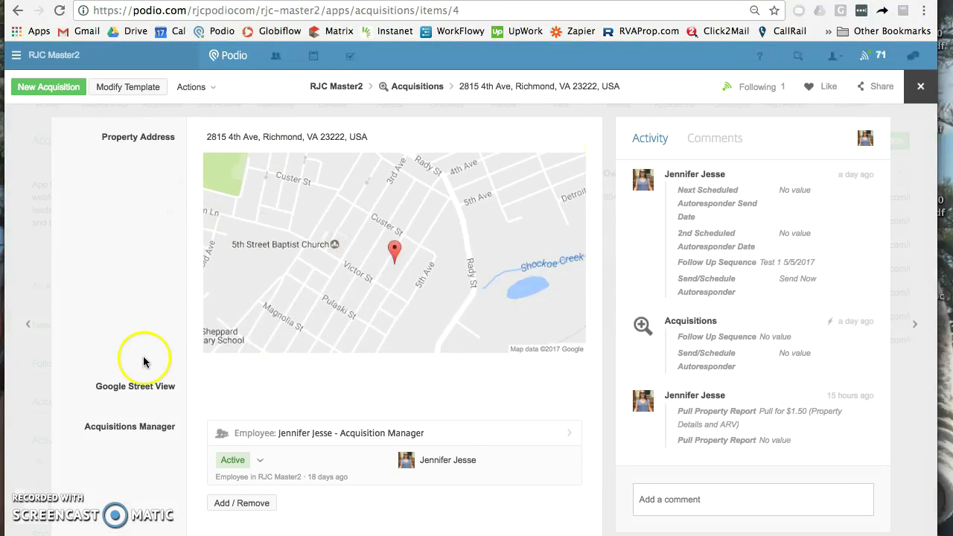
scroll(139, 312, down, 2)
scroll(139, 311, up, 2)
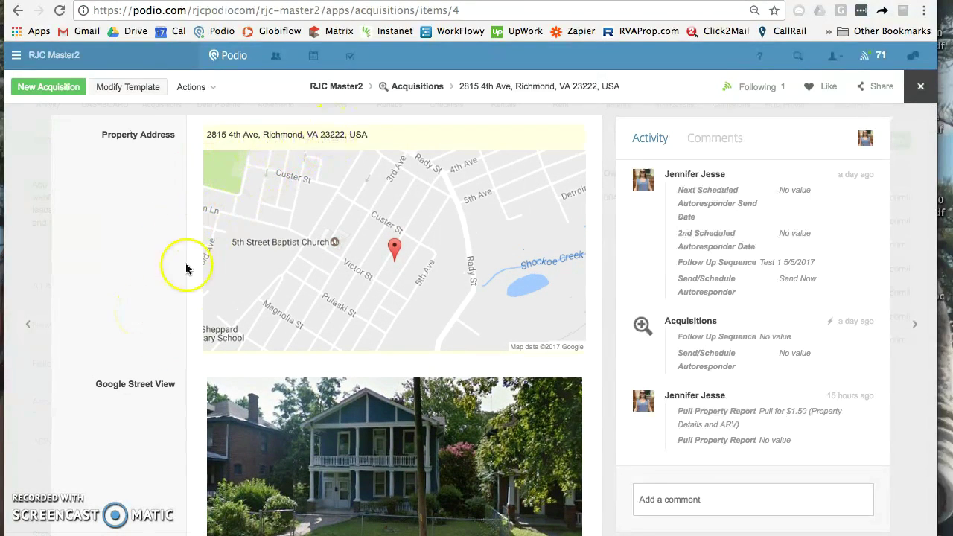
scroll(179, 288, down, 5)
scroll(165, 339, down, 8)
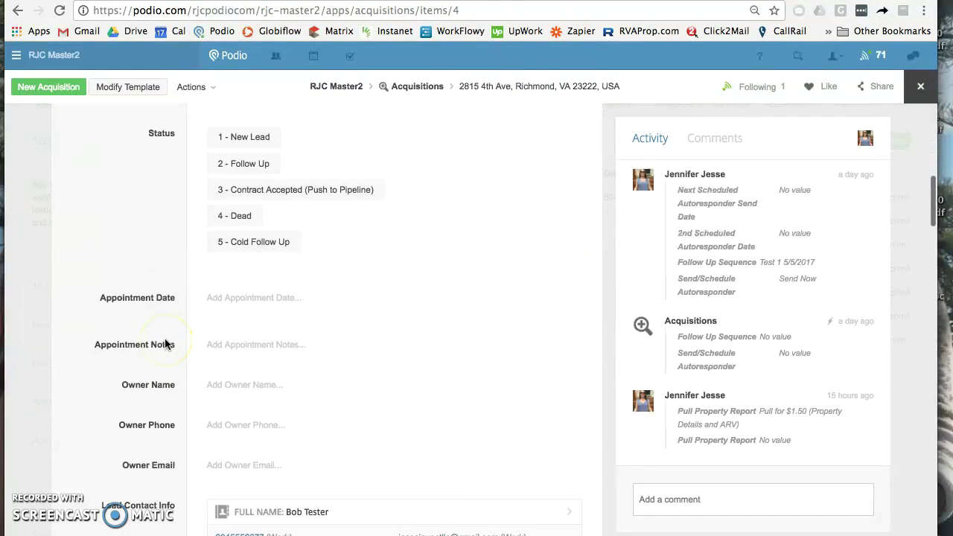
scroll(165, 343, down, 11)
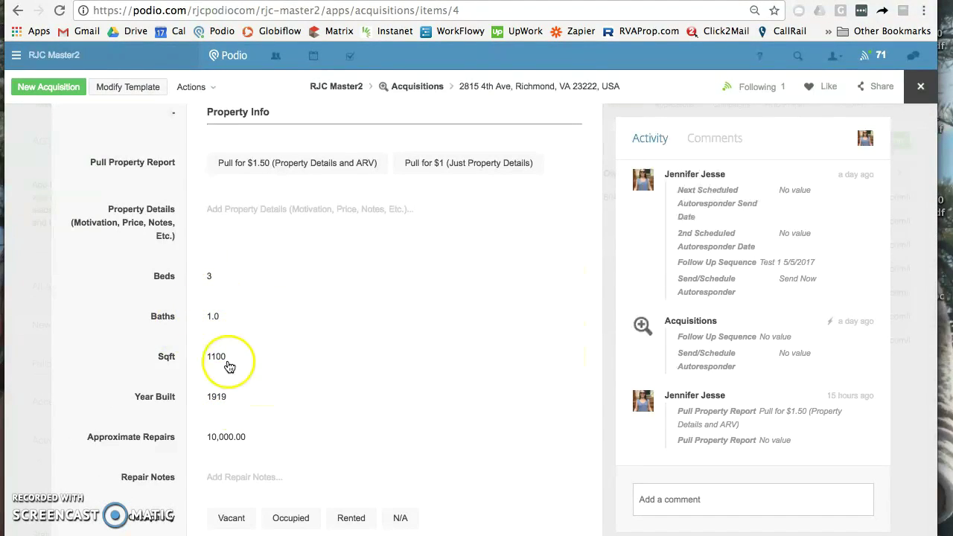
scroll(118, 205, up, 15)
scroll(117, 205, up, 3)
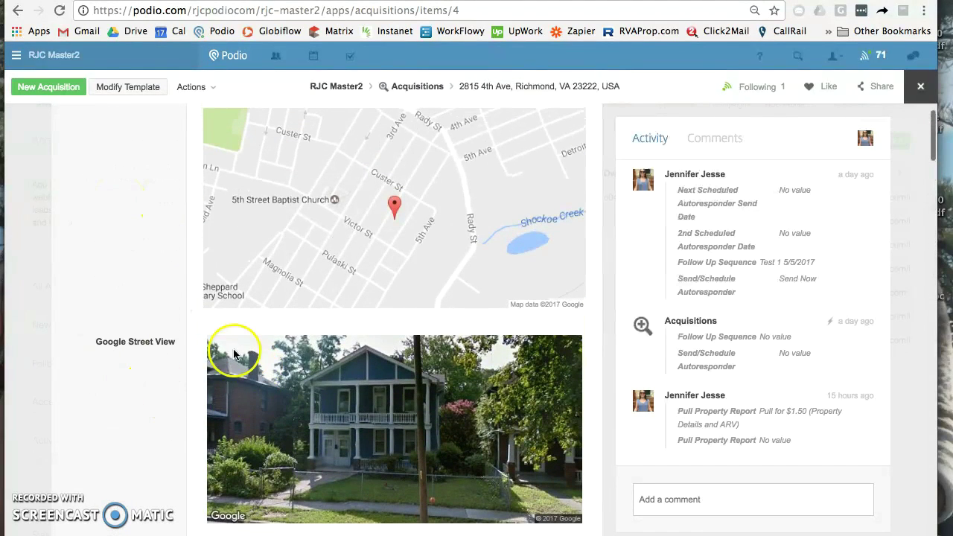
scroll(151, 405, down, 4)
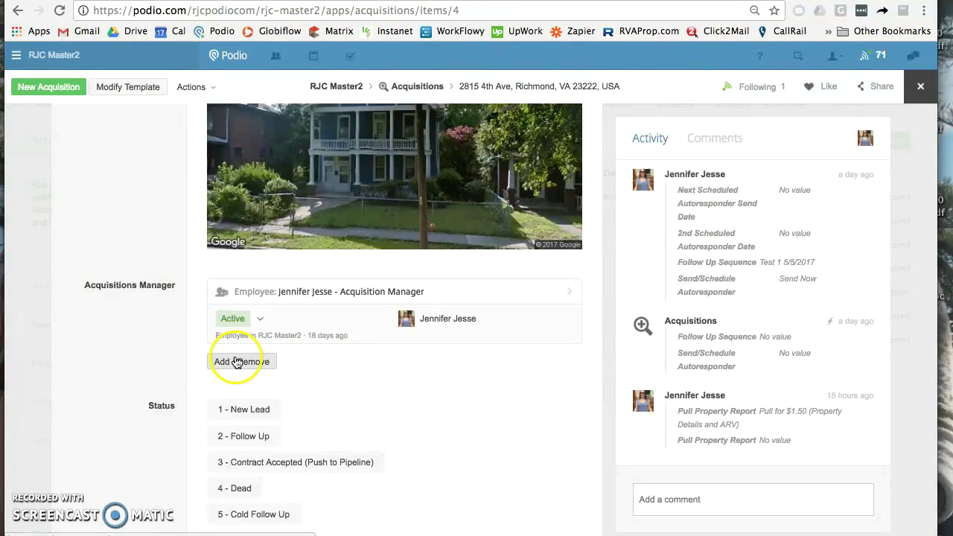
scroll(157, 334, down, 1)
scroll(157, 335, down, 1)
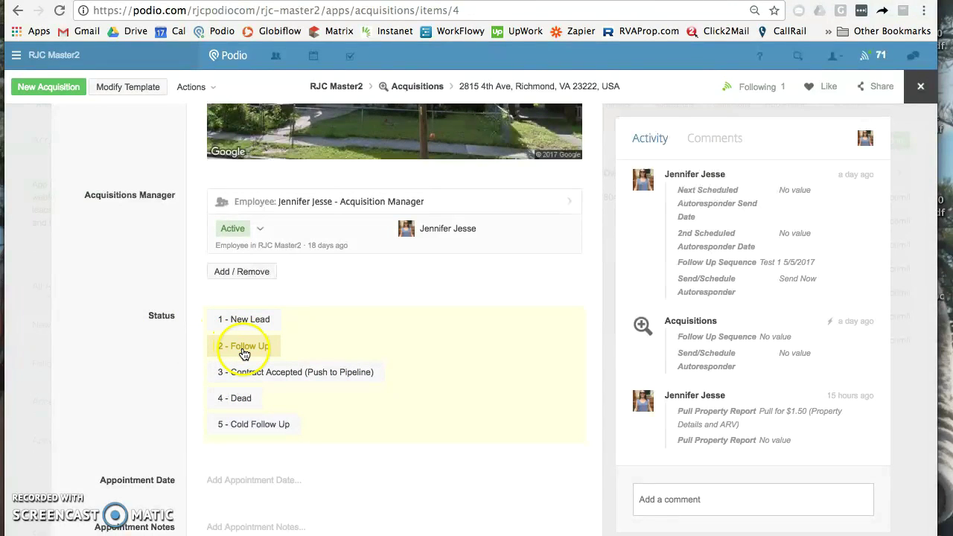
- Examine the lead's Status options, appointment, owner, lead contact, birddog and notes fields down to the Follow Up section
click(251, 373)
click(247, 396)
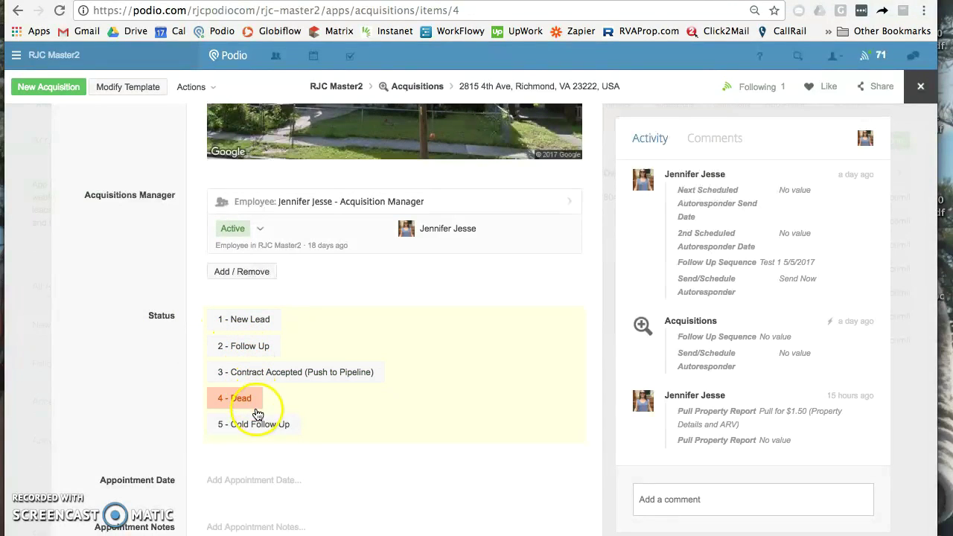
click(249, 424)
click(248, 325)
click(247, 326)
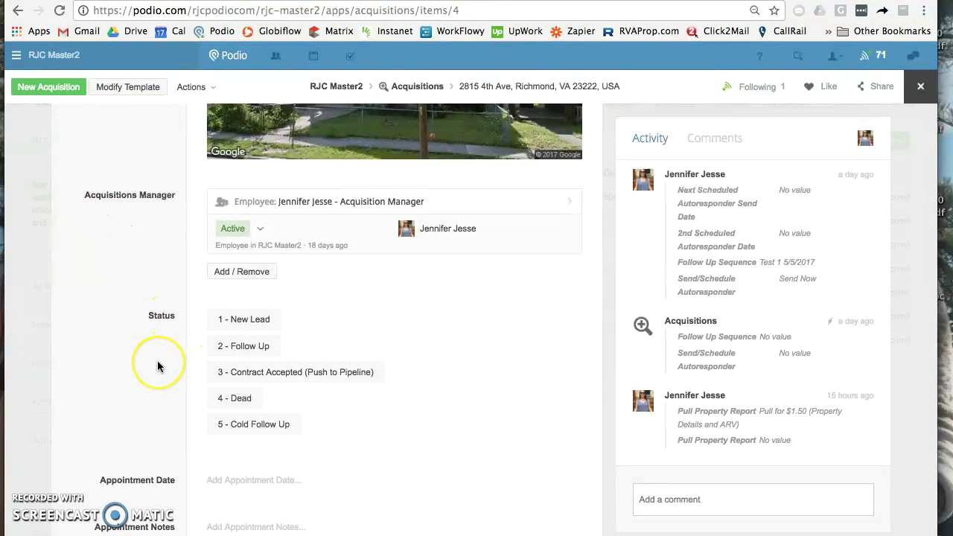
scroll(153, 365, down, 3)
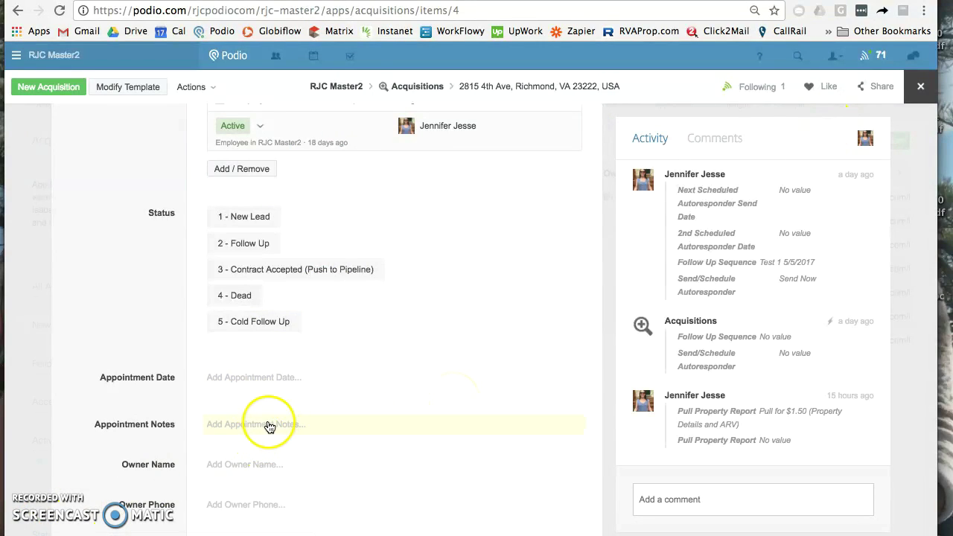
scroll(108, 404, down, 4)
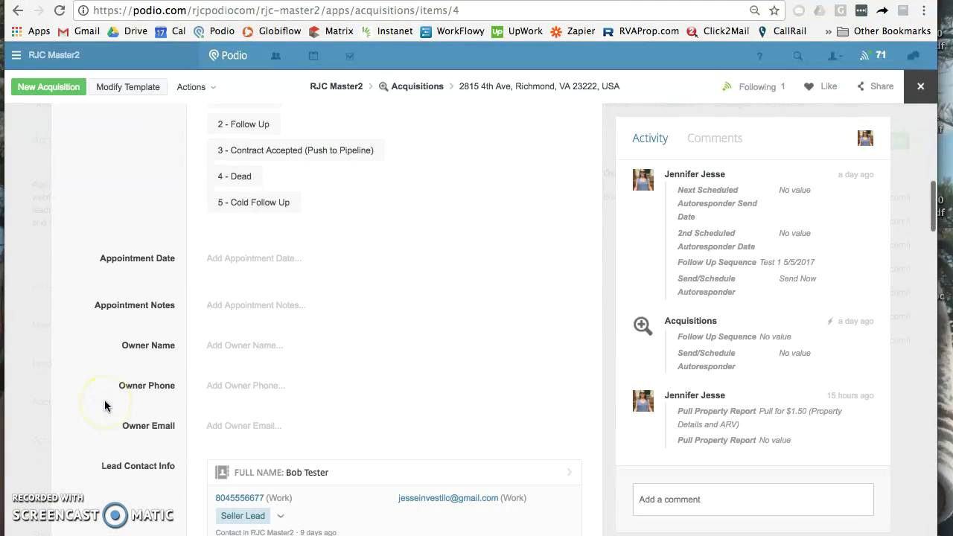
scroll(151, 395, down, 1)
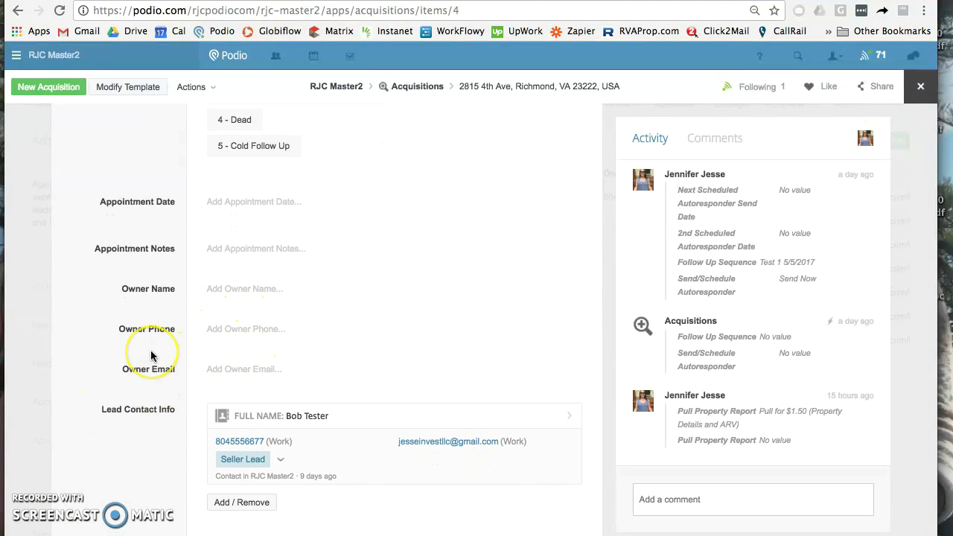
scroll(153, 355, down, 1)
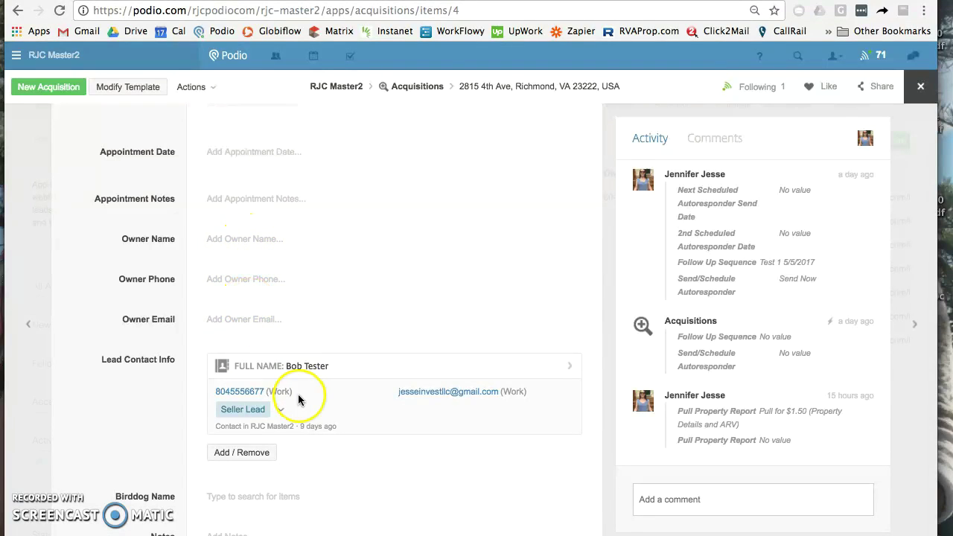
scroll(148, 376, down, 3)
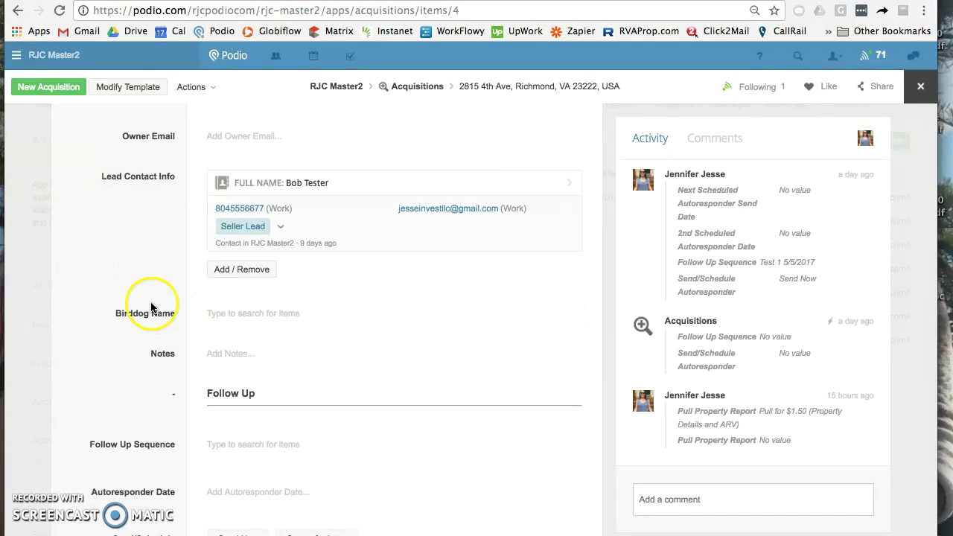
scroll(149, 308, down, 1)
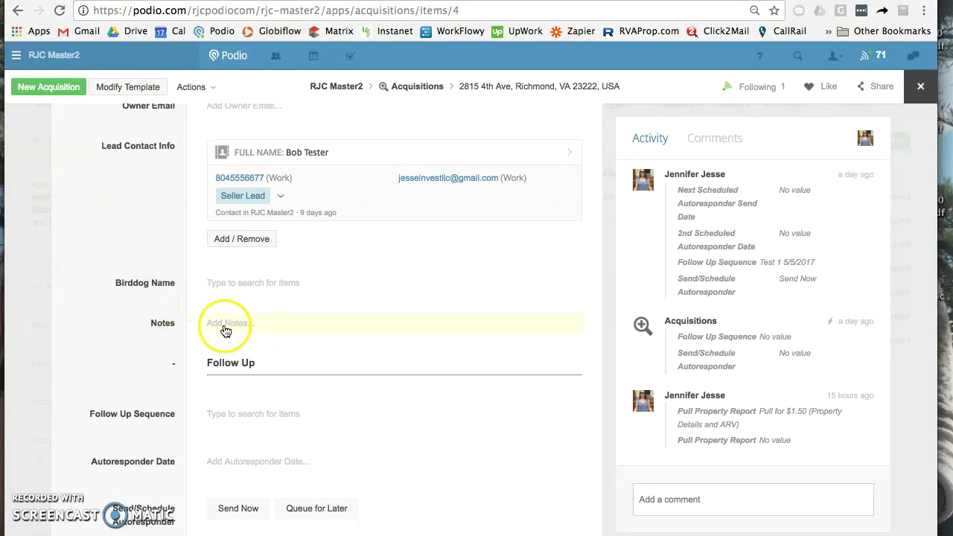
scroll(146, 326, down, 6)
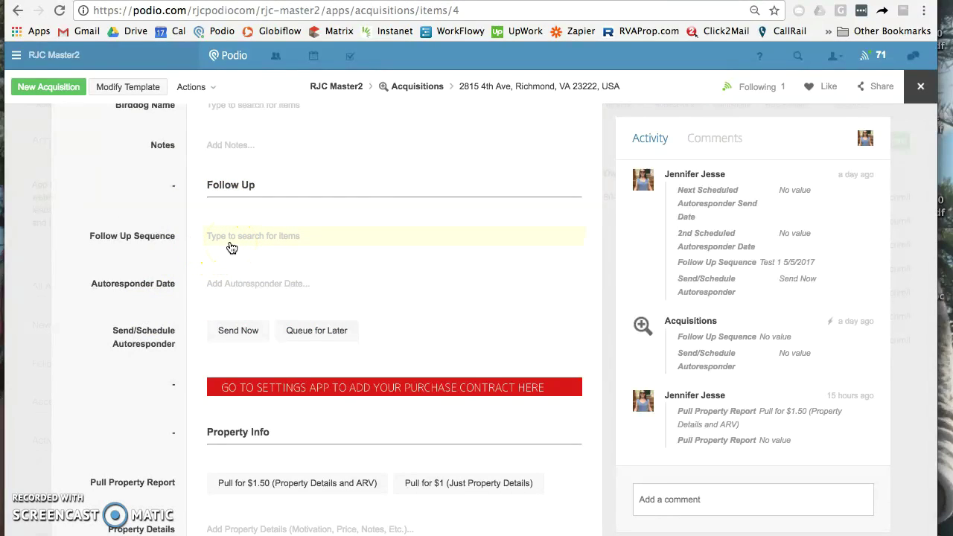
- Review the lead's Status choices again and return to the Follow Up section
click(331, 203)
scroll(177, 221, up, 10)
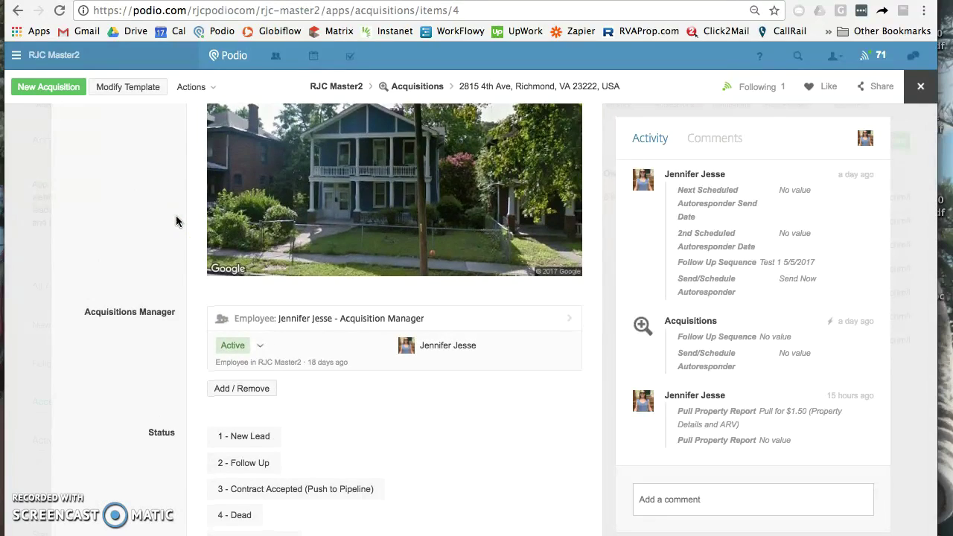
scroll(176, 219, down, 5)
scroll(176, 215, down, 3)
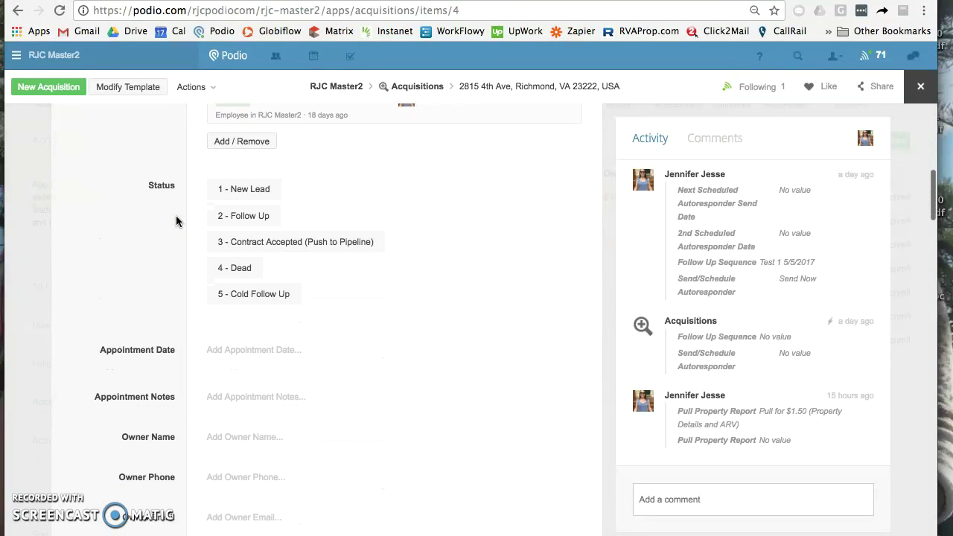
click(191, 219)
click(249, 244)
click(251, 262)
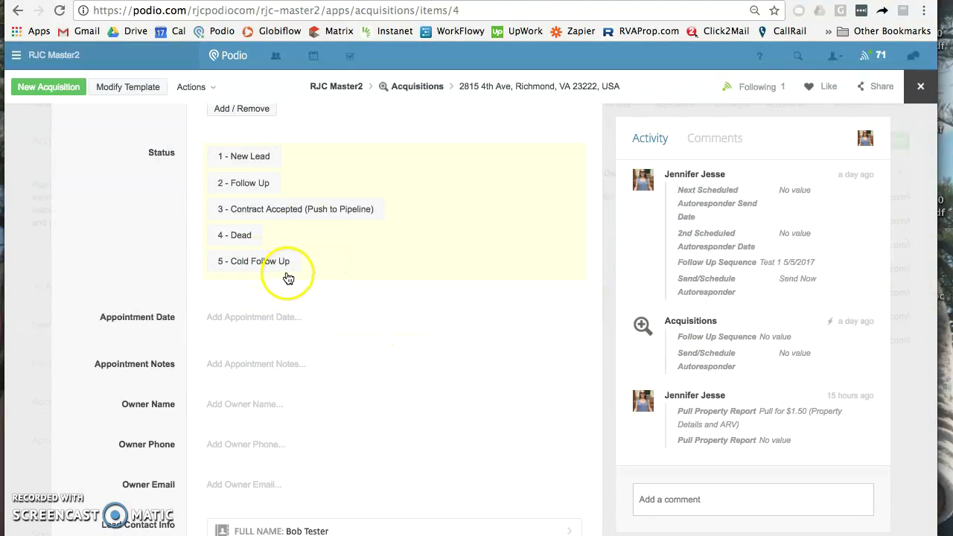
click(260, 263)
scroll(153, 317, down, 10)
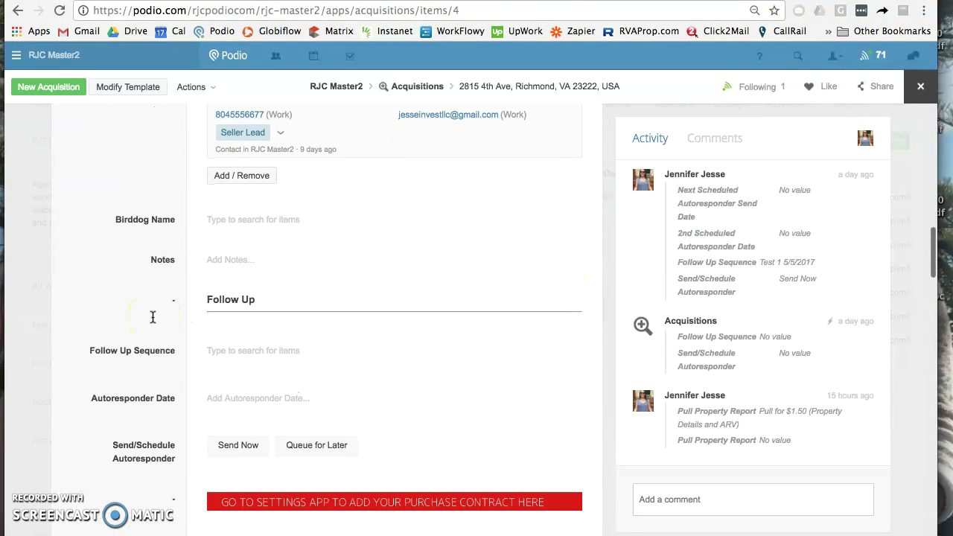
- Search the available follow-up sequences for "text"
click(245, 270)
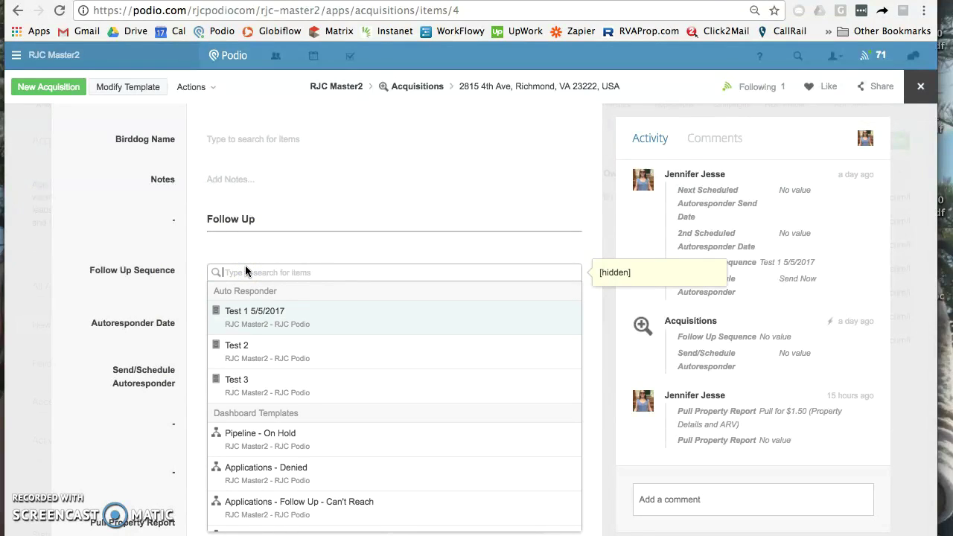
text(text)
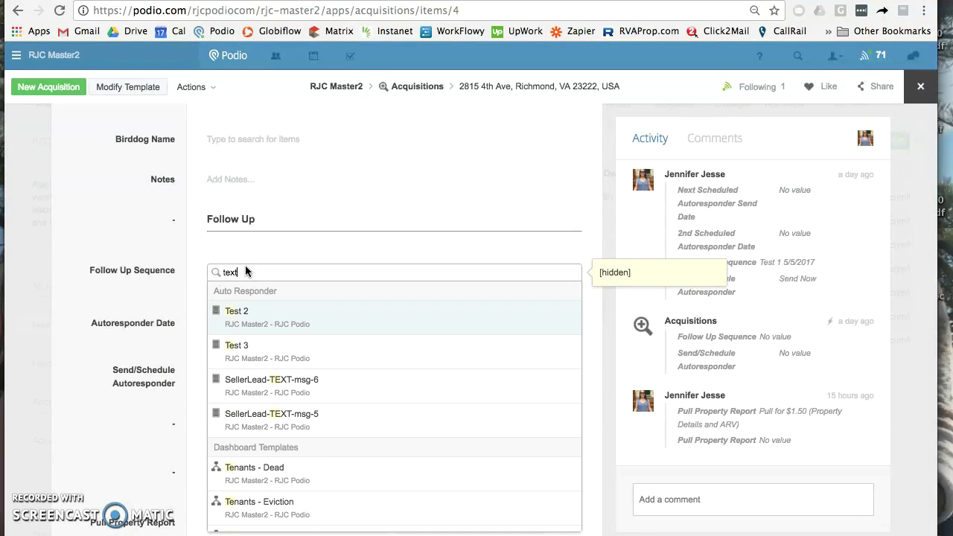
click(263, 312)
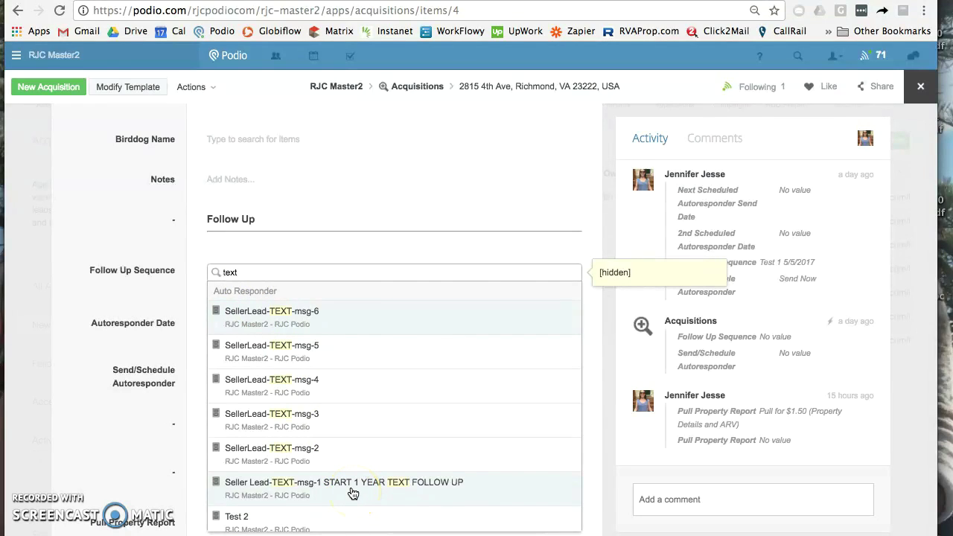
- Search for "seller" and set the Follow Up Sequence to "Seller Lead-email-1 START 6 MONTH EMAIL FOLLOW UP"
key(BackSpace)
key(BackSpace)
key(BackSpace)
key(BackSpace)
text(seller)
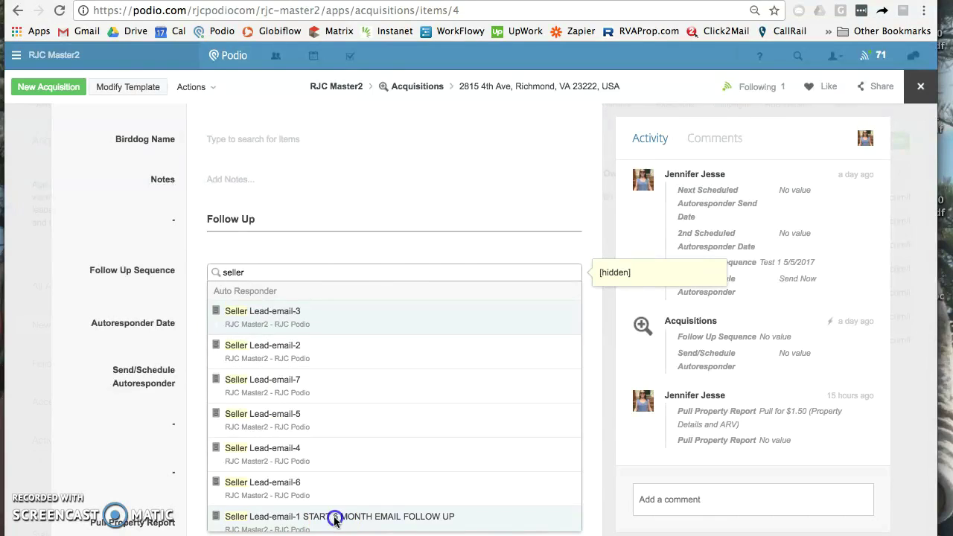
click(334, 520)
click(117, 291)
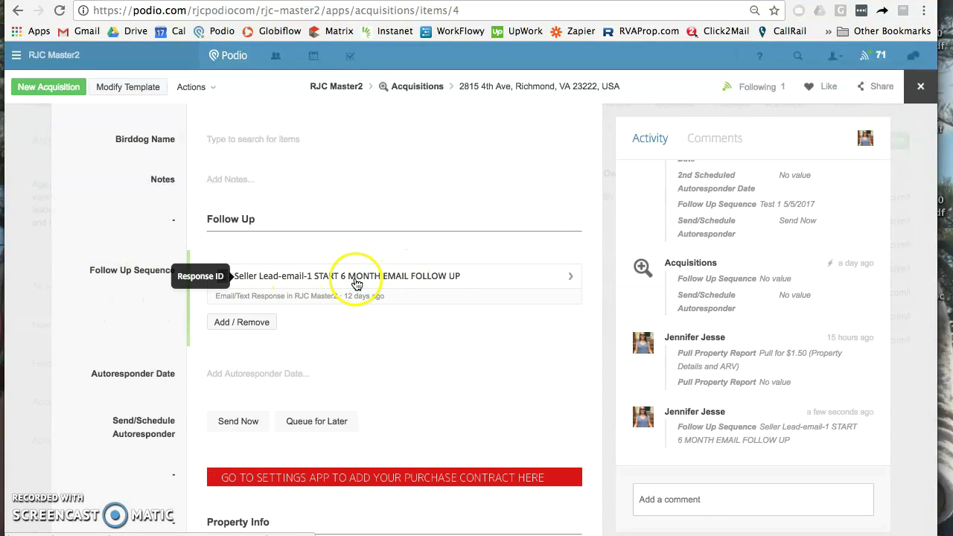
click(239, 429)
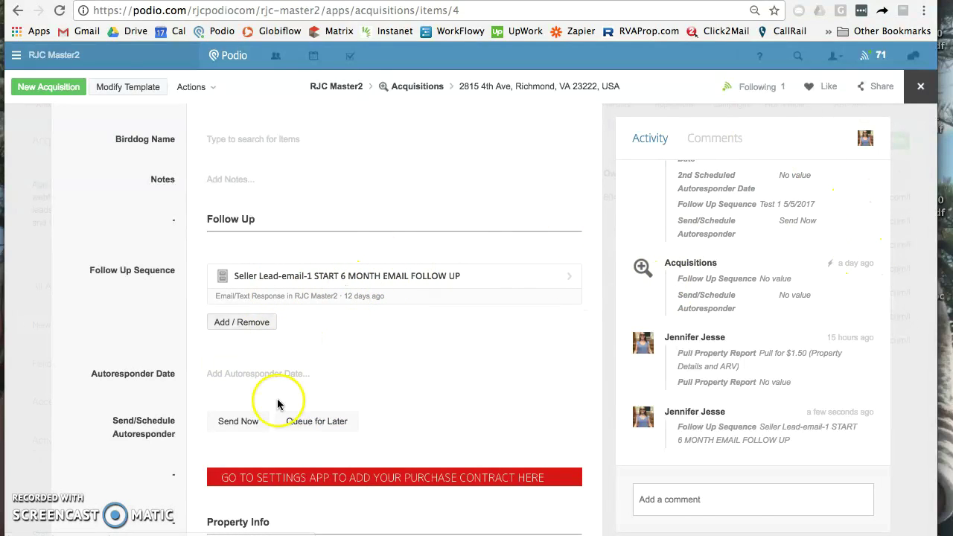
- Remove the six-month email follow-up from the lead's Follow Up Sequence
click(264, 322)
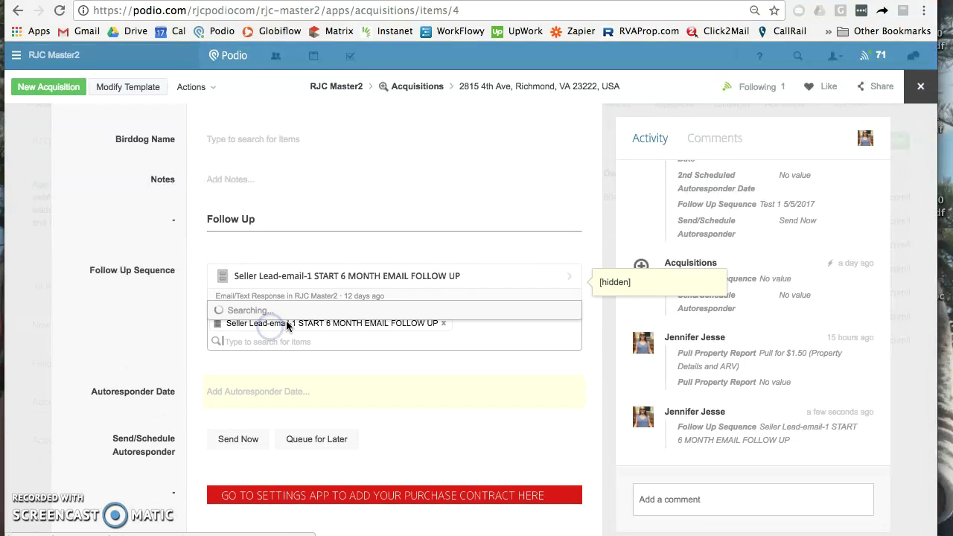
click(443, 323)
click(157, 324)
- Create a new Auto Responder item from the Follow Up Sequence field with the Response ID "one off text"
click(280, 276)
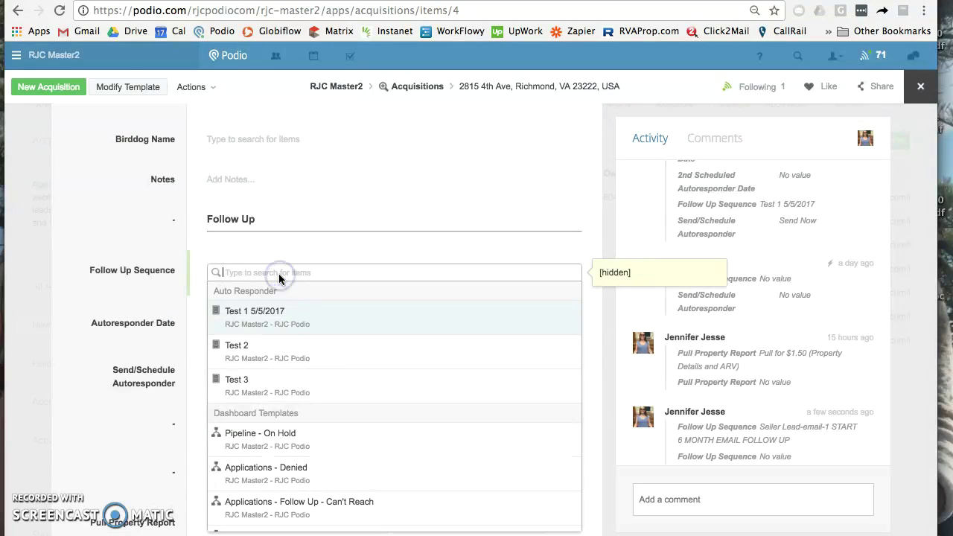
scroll(315, 446, down, 3)
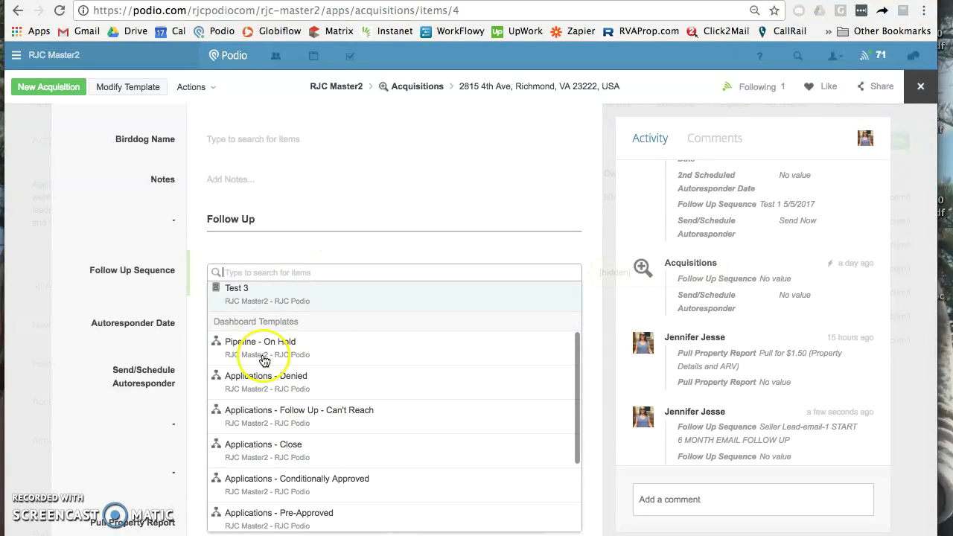
scroll(330, 338, down, 3)
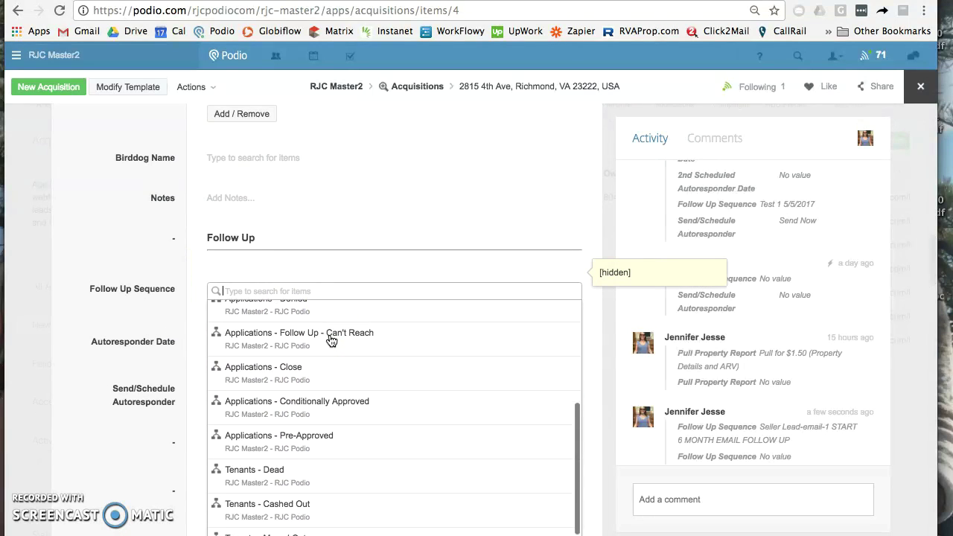
scroll(330, 320, down, 4)
click(288, 420)
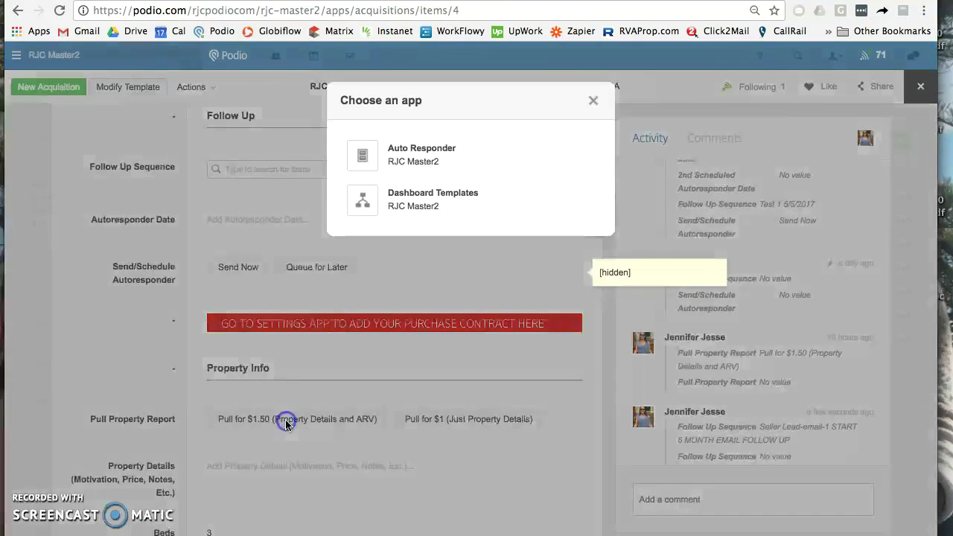
click(418, 156)
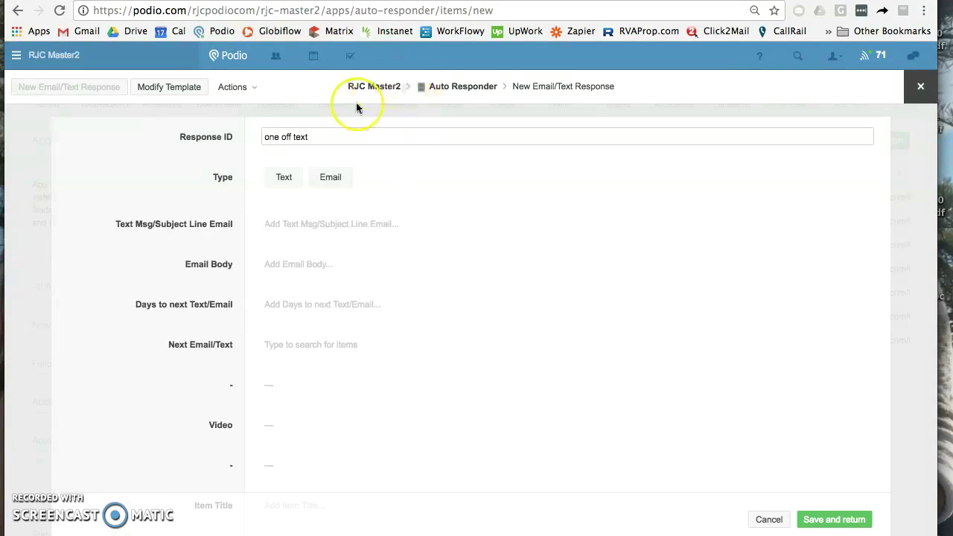
- Set the response type to Text, enter the message "Hello, how you doing?" and save it back to the lead
click(284, 178)
click(310, 226)
text(Hello, how you doin)
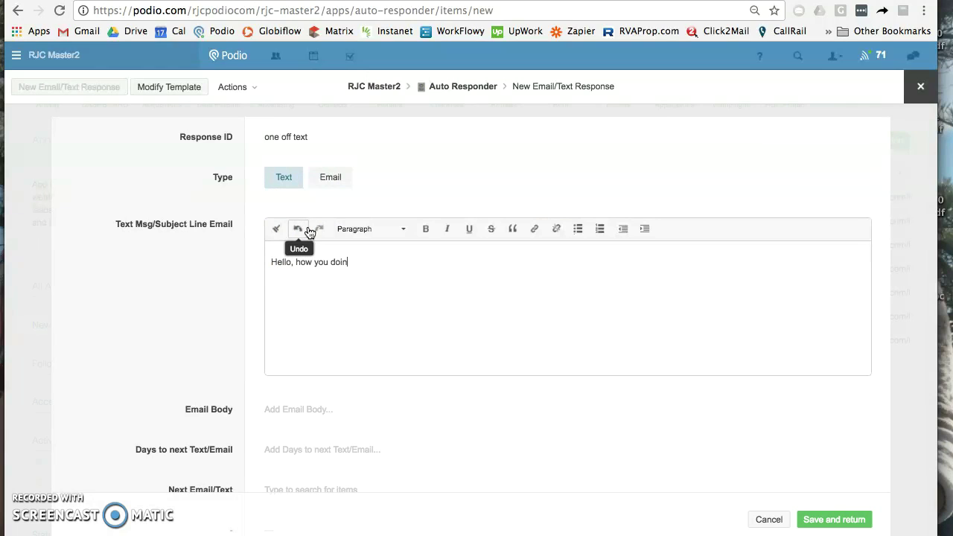
click(230, 289)
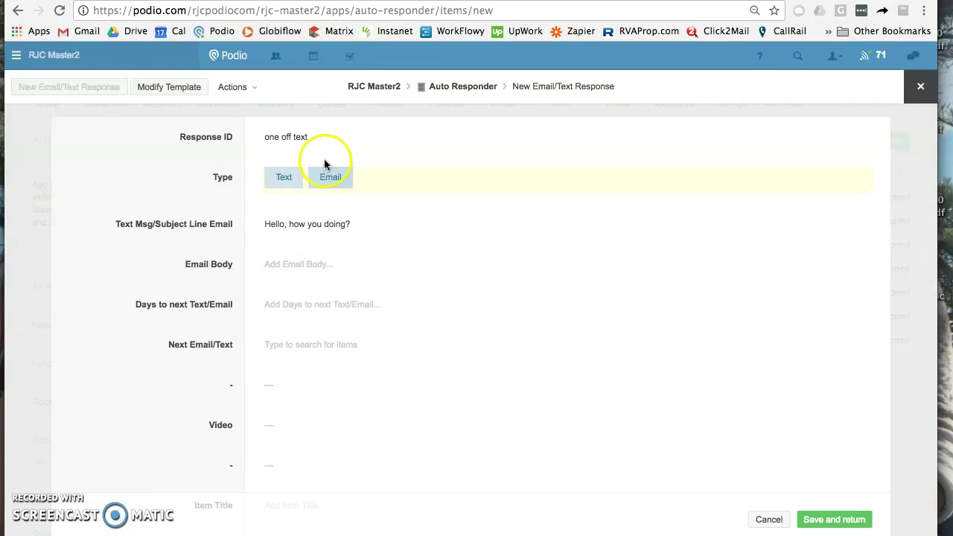
click(817, 519)
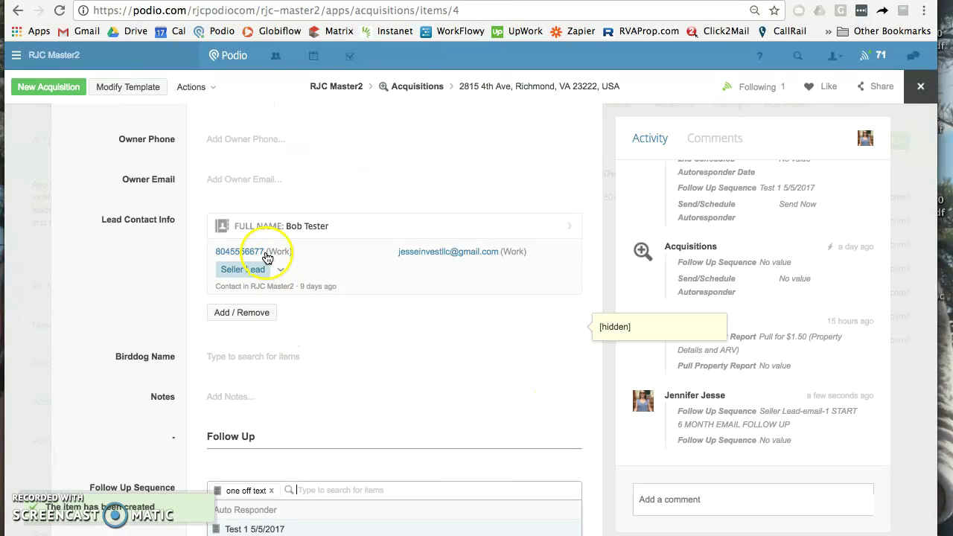
- Commit the "one off text" auto responder as the lead's Follow Up Sequence
scroll(159, 417, down, 5)
click(149, 335)
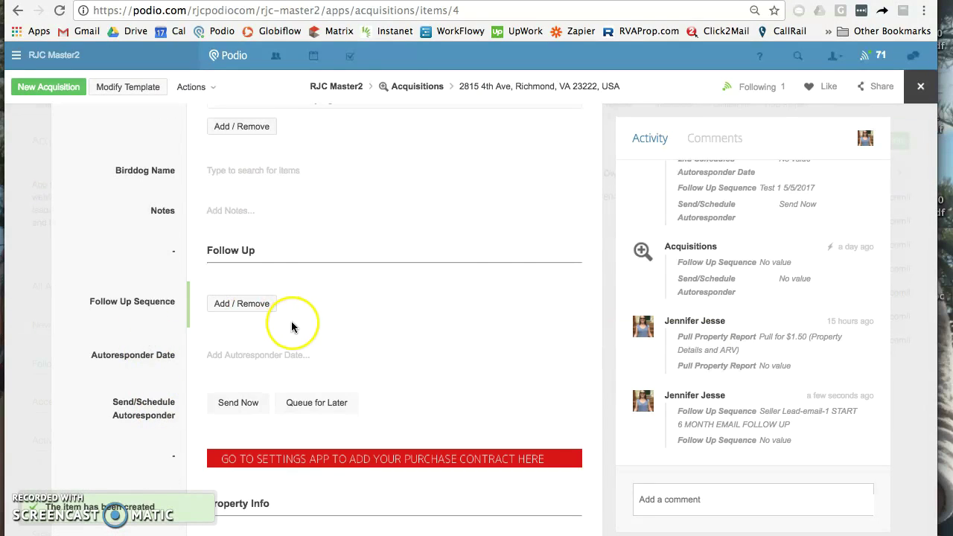
scroll(149, 362, down, 2)
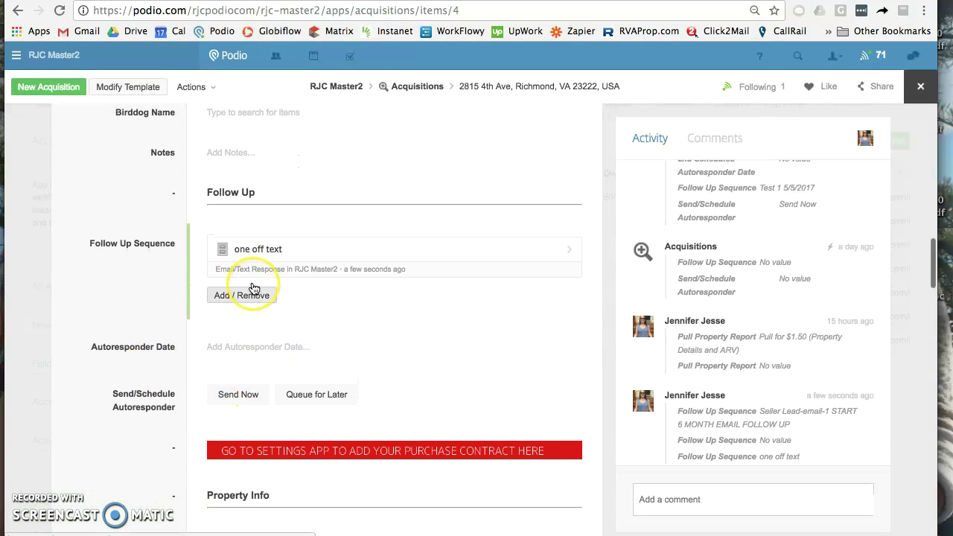
- Review the lead's contact info, Follow Up Sequence, autoresponder date and send options, and the purchase contract banner
scroll(251, 287, up, 6)
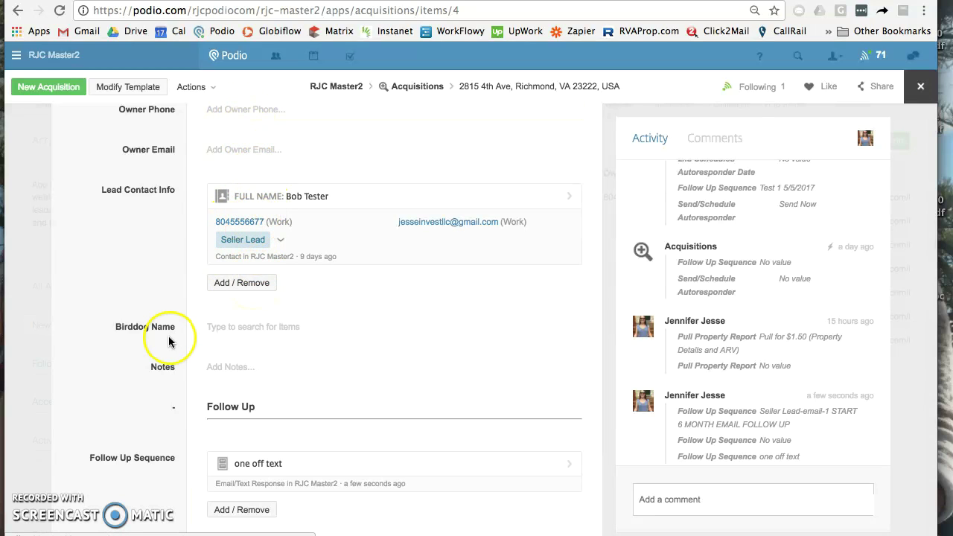
scroll(168, 333, down, 4)
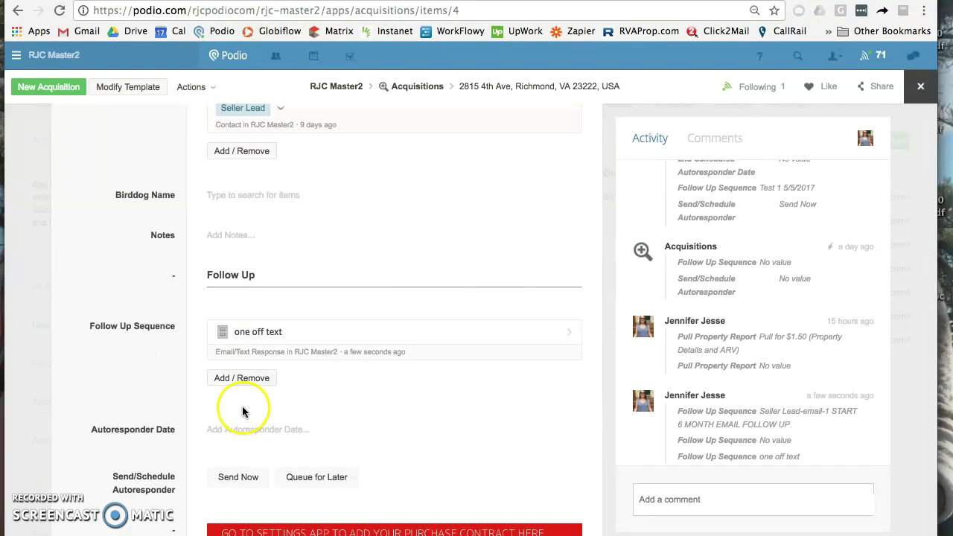
scroll(159, 391, down, 7)
scroll(158, 392, down, 1)
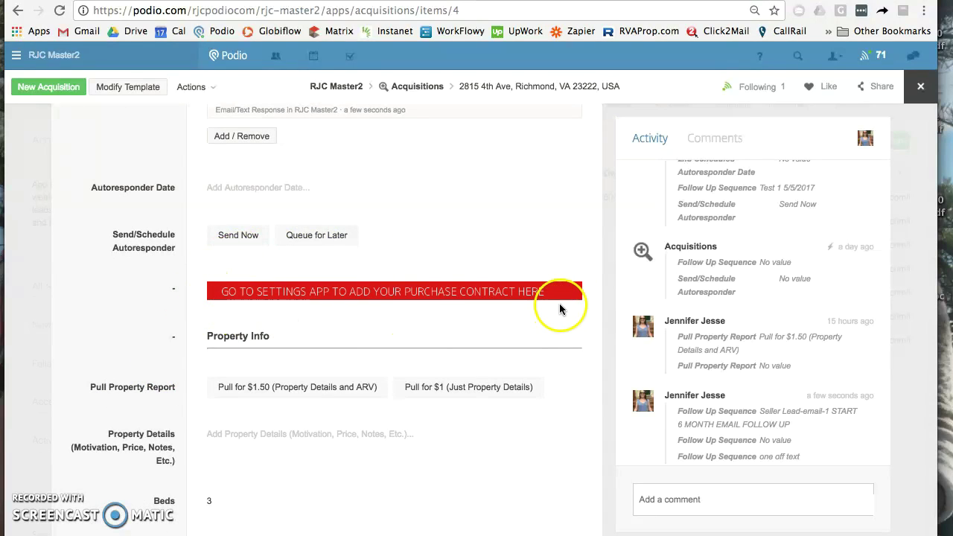
click(283, 300)
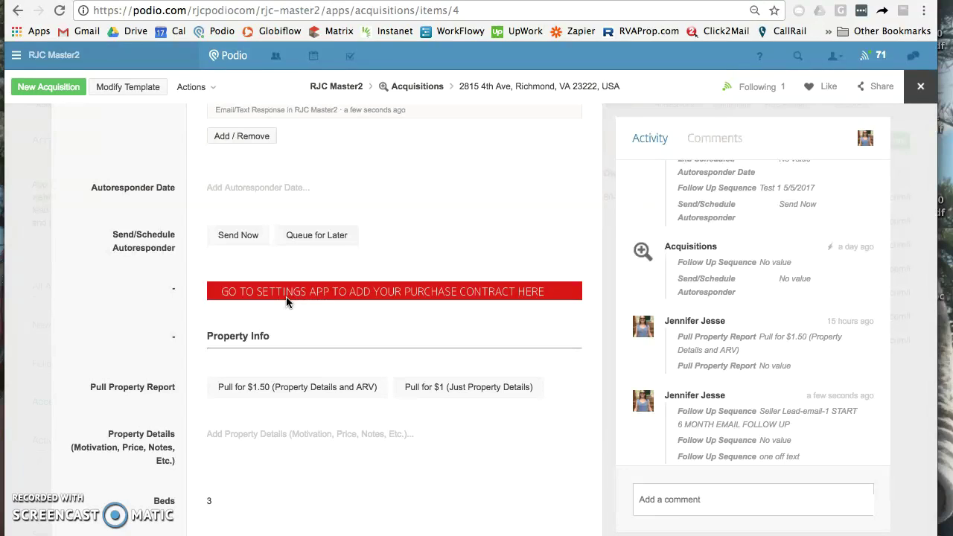
click(232, 291)
scroll(271, 270, up, 5)
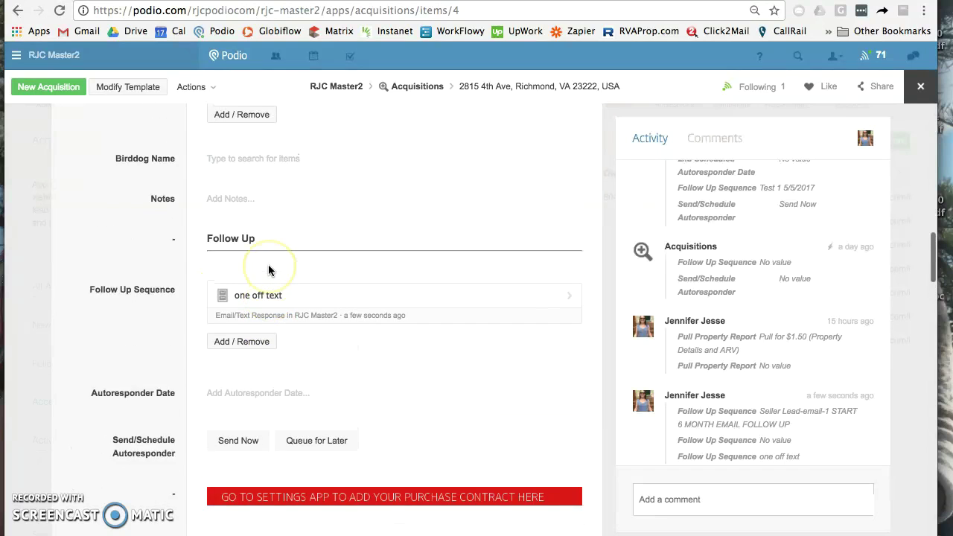
scroll(268, 270, up, 2)
scroll(268, 270, down, 6)
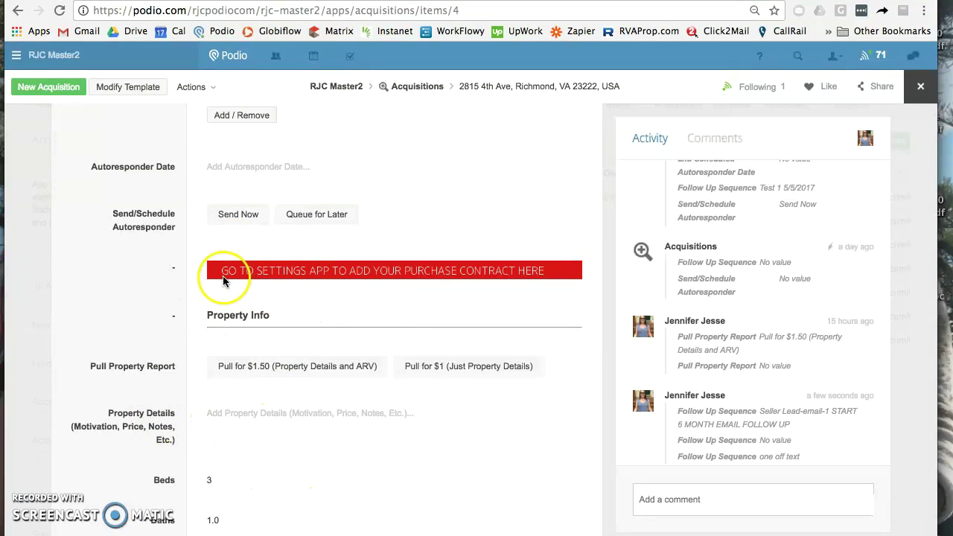
- Examine the Pull Property Report choices and the Property Details field in the Property Info section
scroll(267, 287, down, 4)
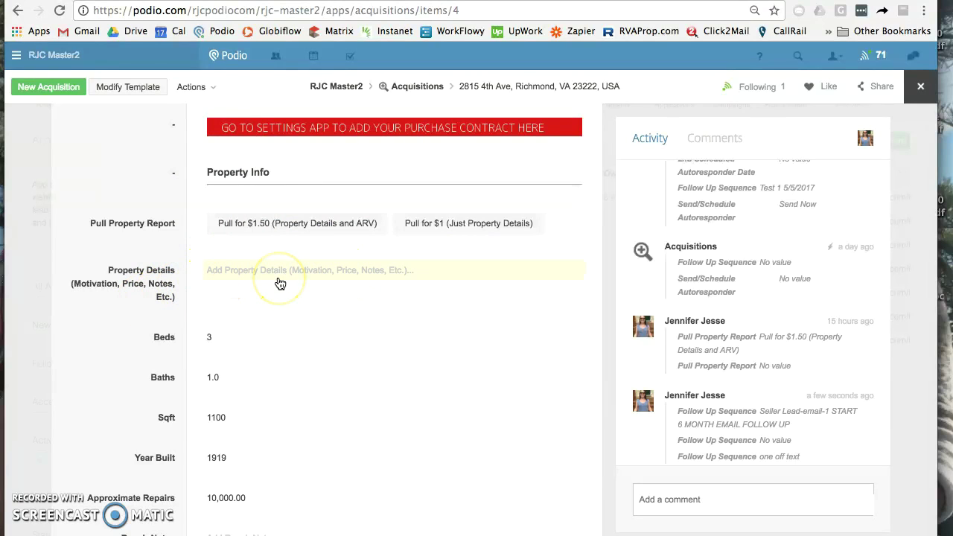
scroll(276, 314, down, 1)
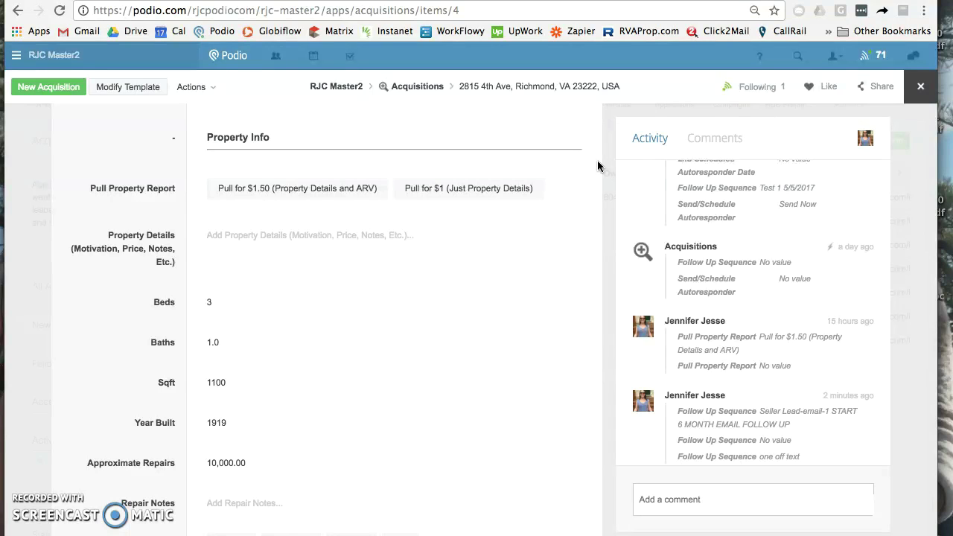
click(453, 190)
click(329, 195)
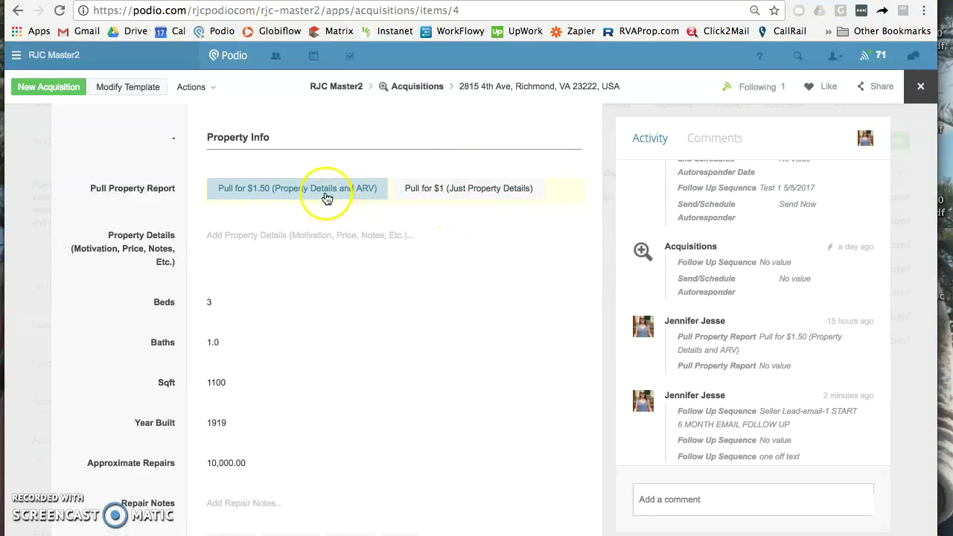
click(367, 195)
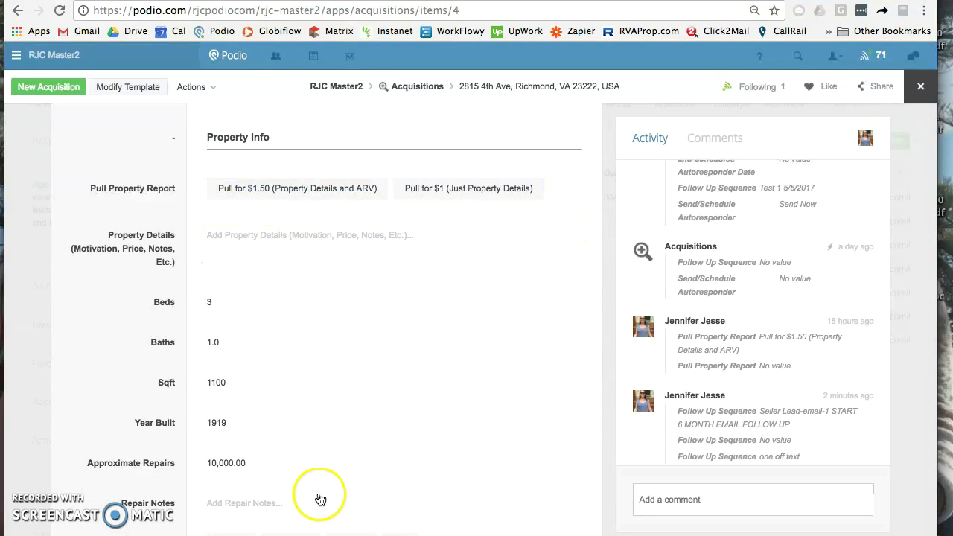
- Look over the repair and Occupancy fields and view the campaigns available for Lead Source without choosing one
scroll(319, 466, down, 3)
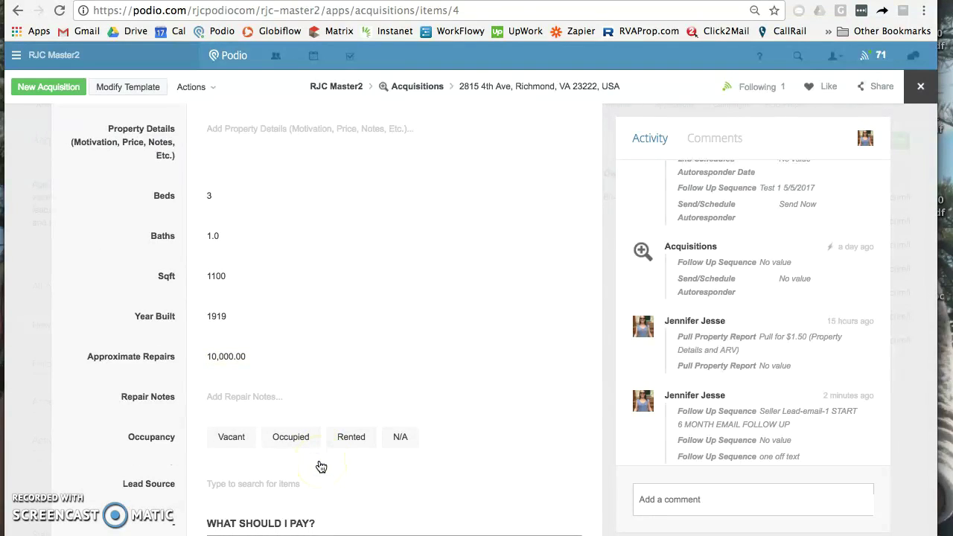
scroll(320, 465, down, 3)
click(271, 307)
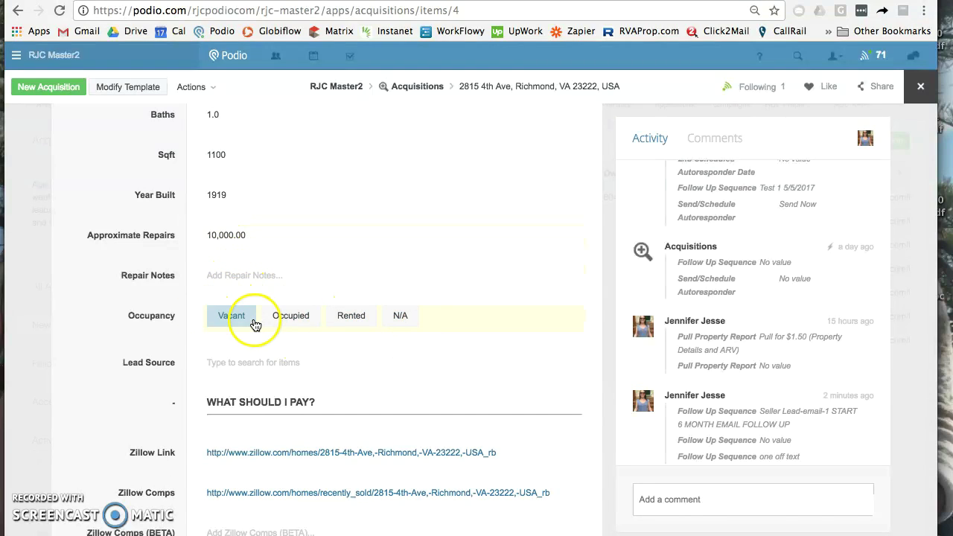
click(229, 366)
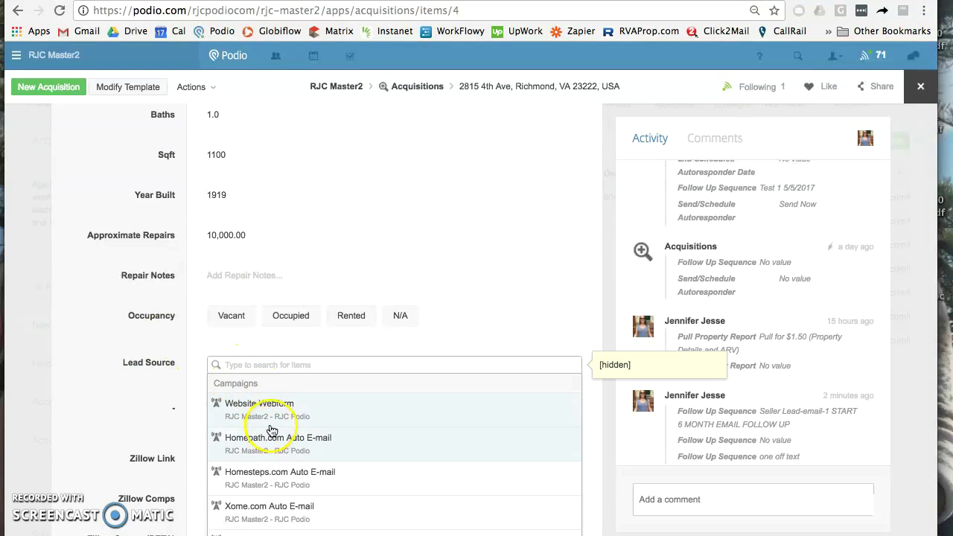
click(137, 387)
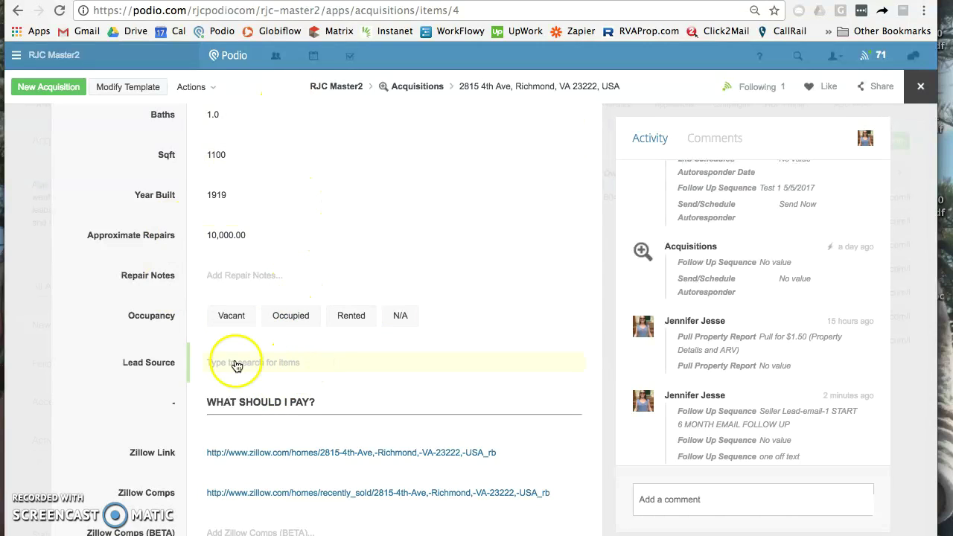
- Examine the Zillow links, Zestimate, Estimated Rent and Comp Price/sqft fields in the WHAT SHOULD I PAY? section
scroll(152, 362, down, 4)
scroll(152, 357, down, 3)
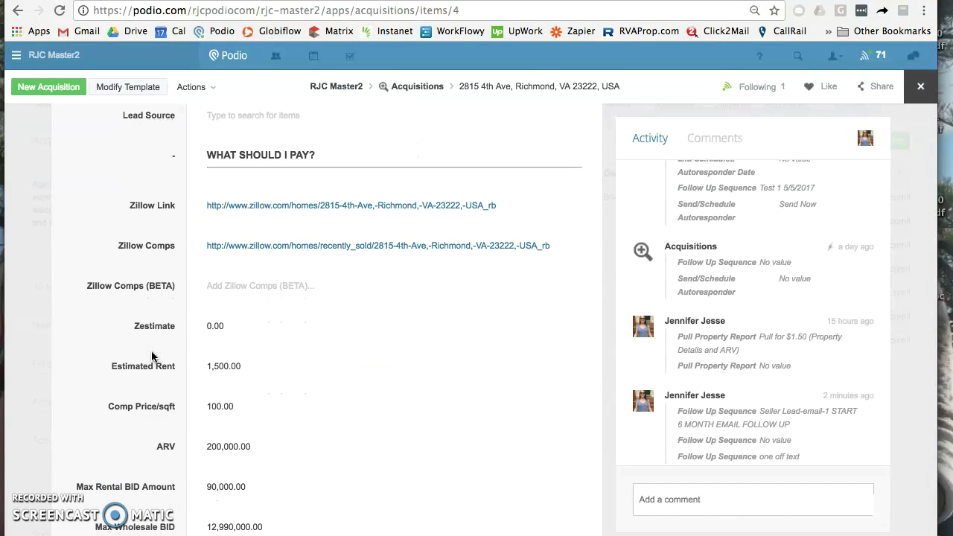
scroll(154, 175, up, 5)
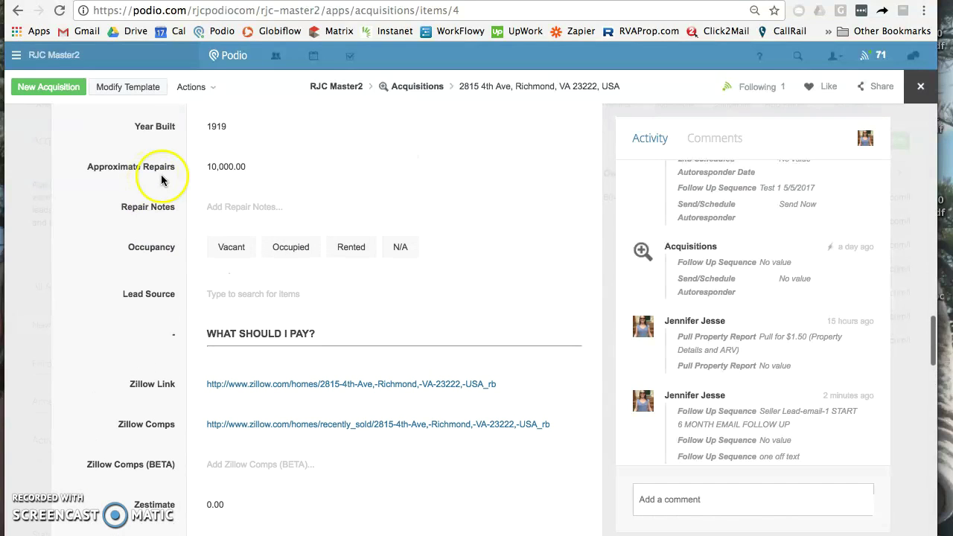
scroll(160, 266, down, 4)
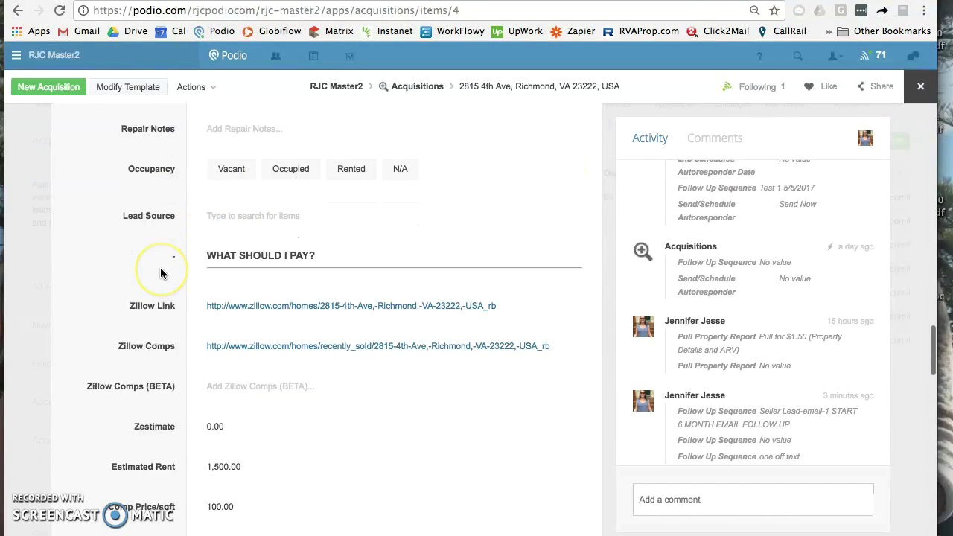
scroll(161, 273, down, 3)
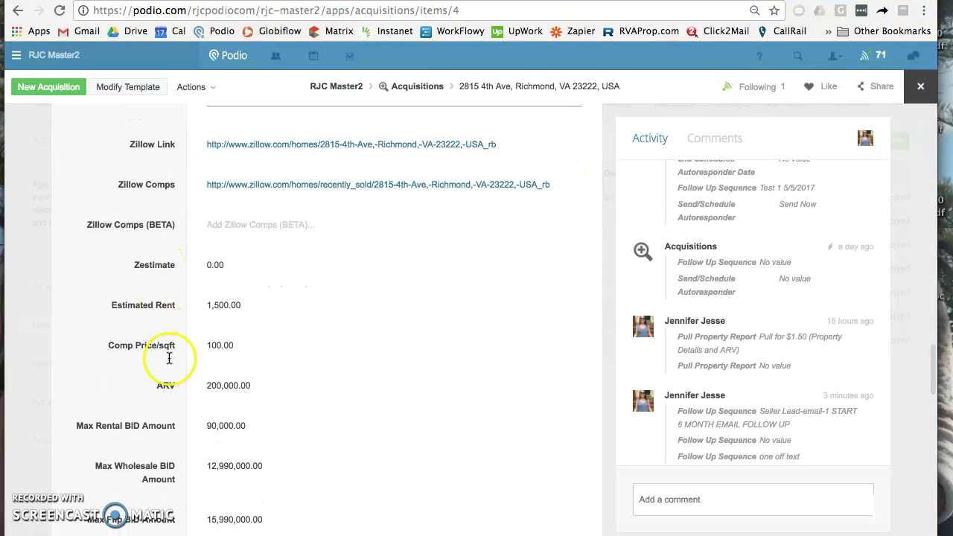
scroll(212, 302, up, 1)
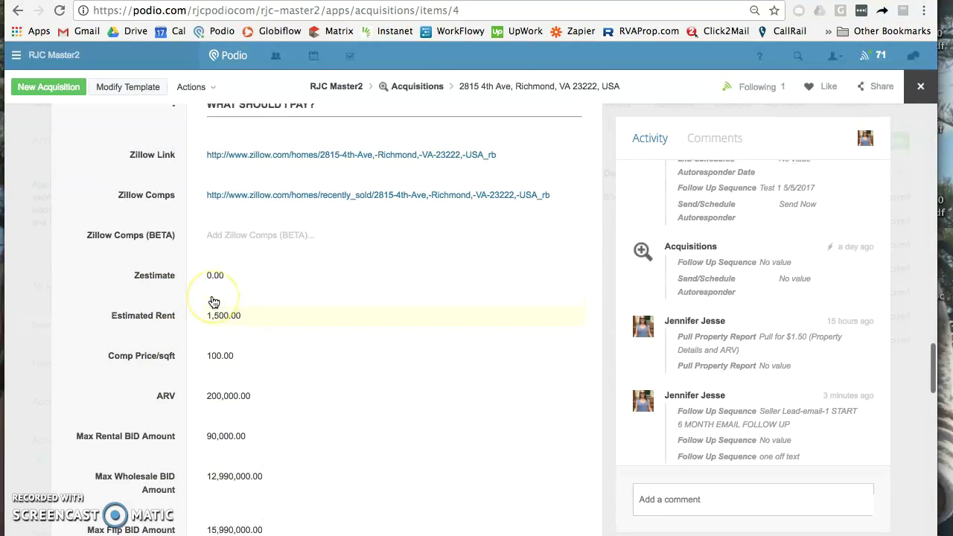
scroll(213, 301, down, 1)
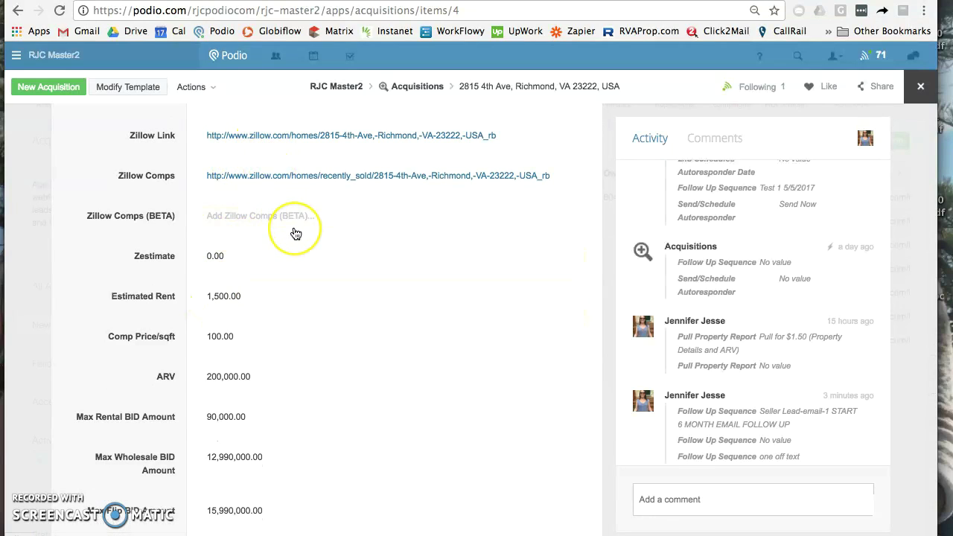
scroll(295, 233, down, 1)
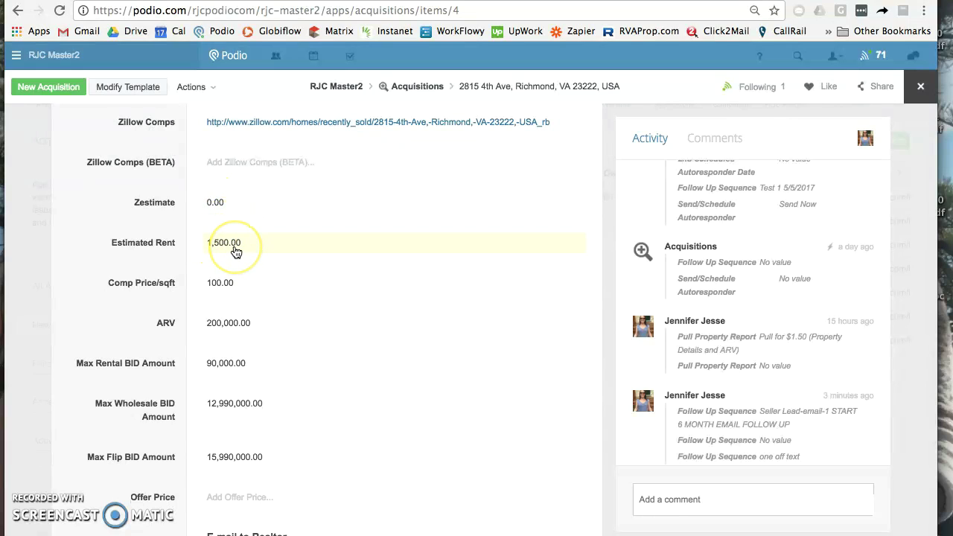
click(232, 289)
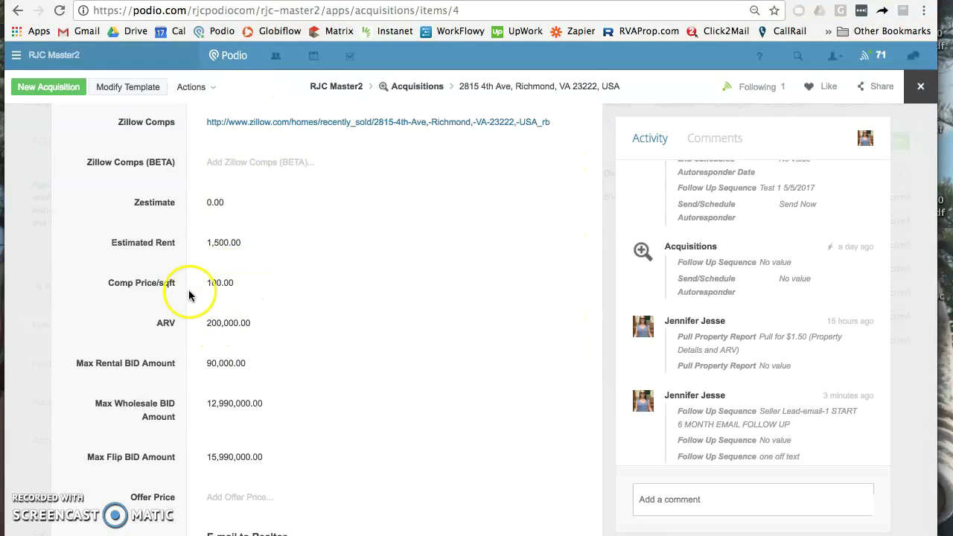
- Examine the ARV, the maximum rental, wholesale and flip bid amounts, the Offer Price and the E-mail to Realtor section
scroll(166, 295, down, 1)
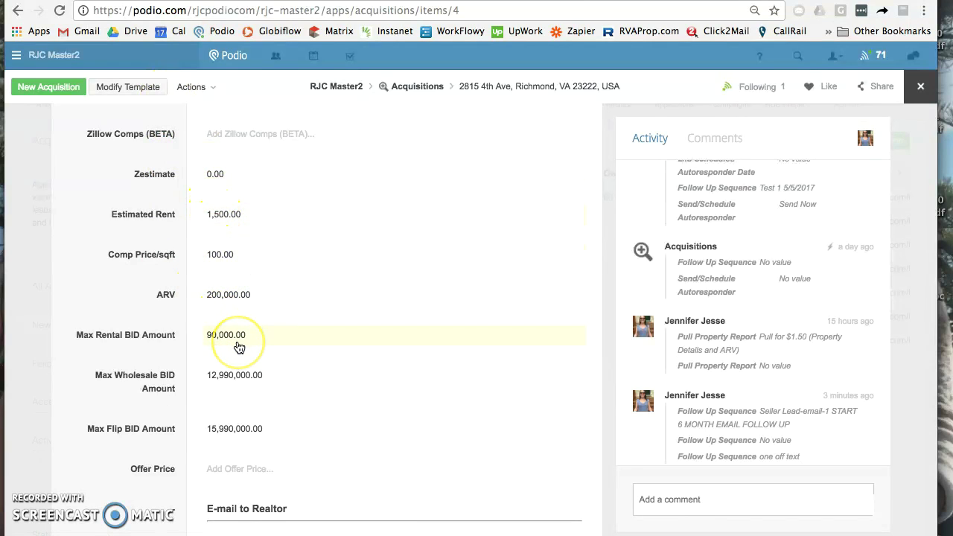
scroll(239, 347, down, 1)
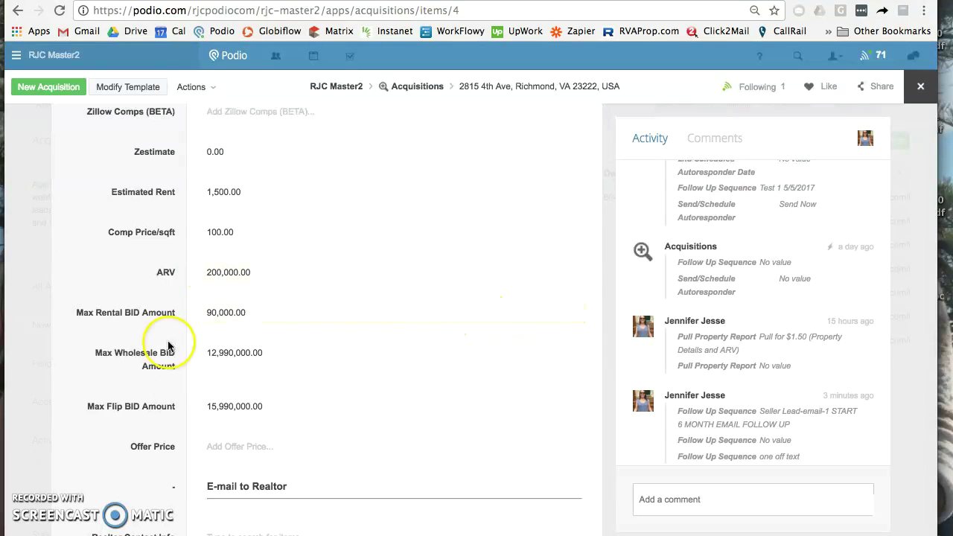
click(183, 380)
scroll(179, 381, down, 3)
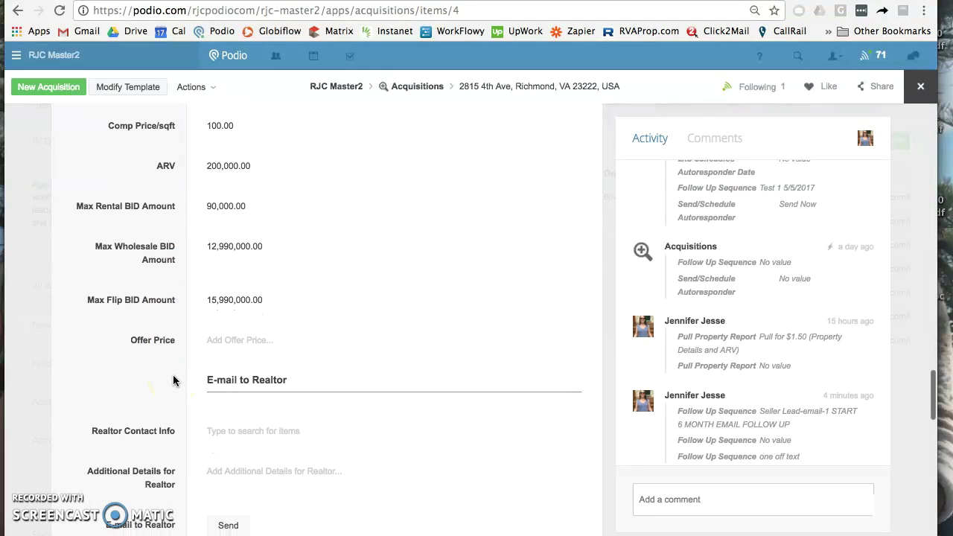
scroll(173, 381, down, 1)
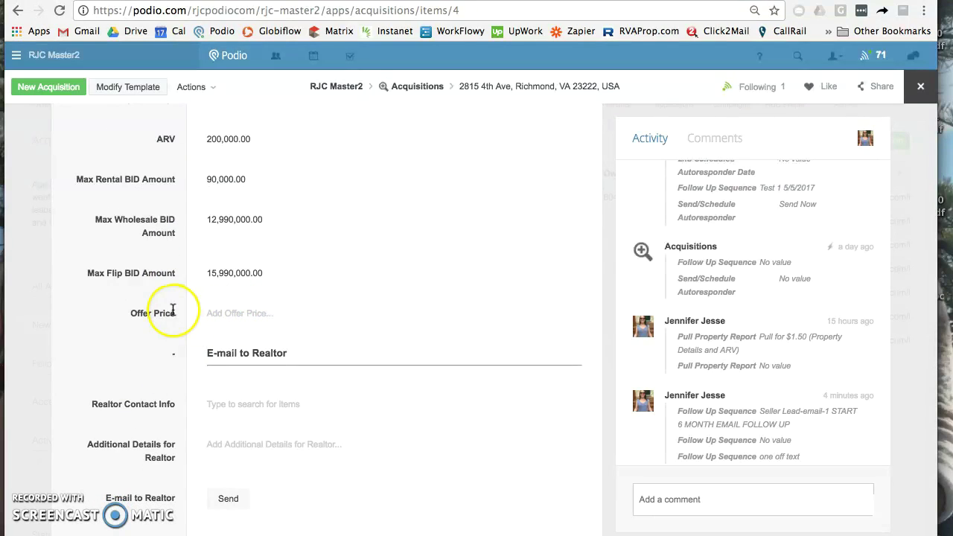
scroll(162, 342, down, 3)
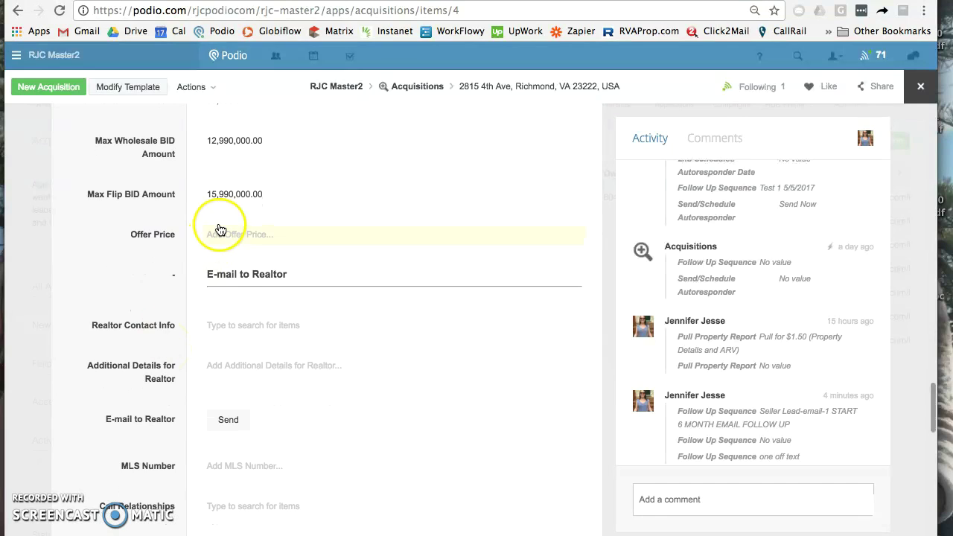
scroll(175, 293, down, 1)
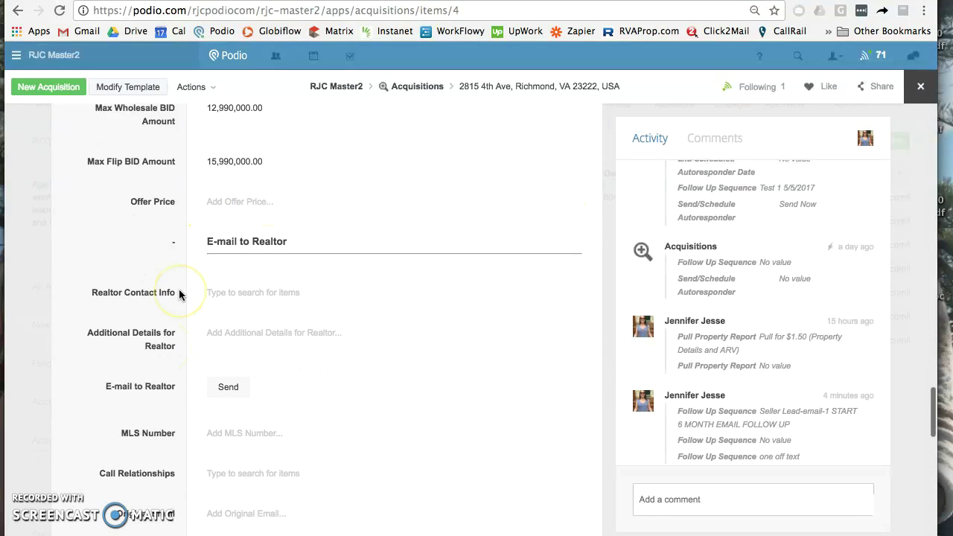
scroll(179, 293, down, 1)
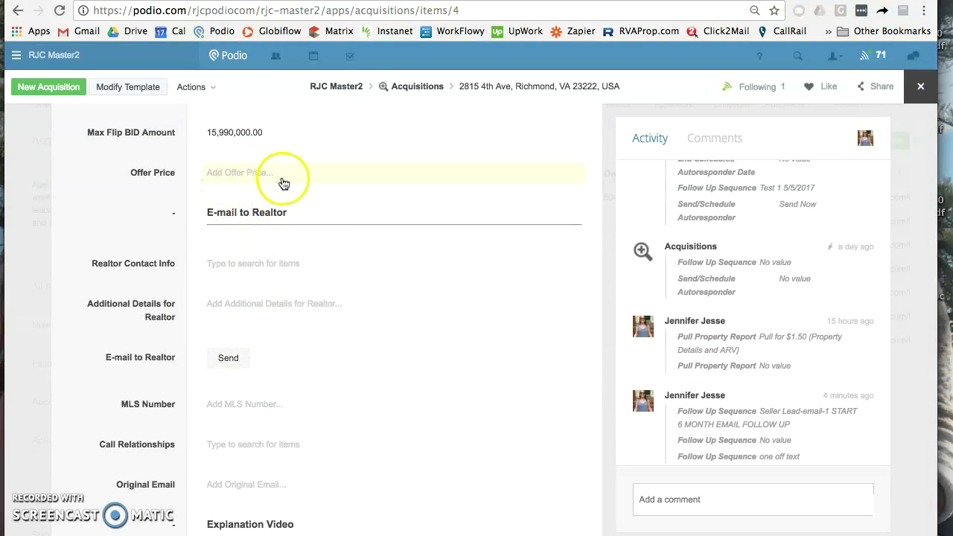
- Set the Realtor Contact Info to the "Test Realtor" contact
click(241, 270)
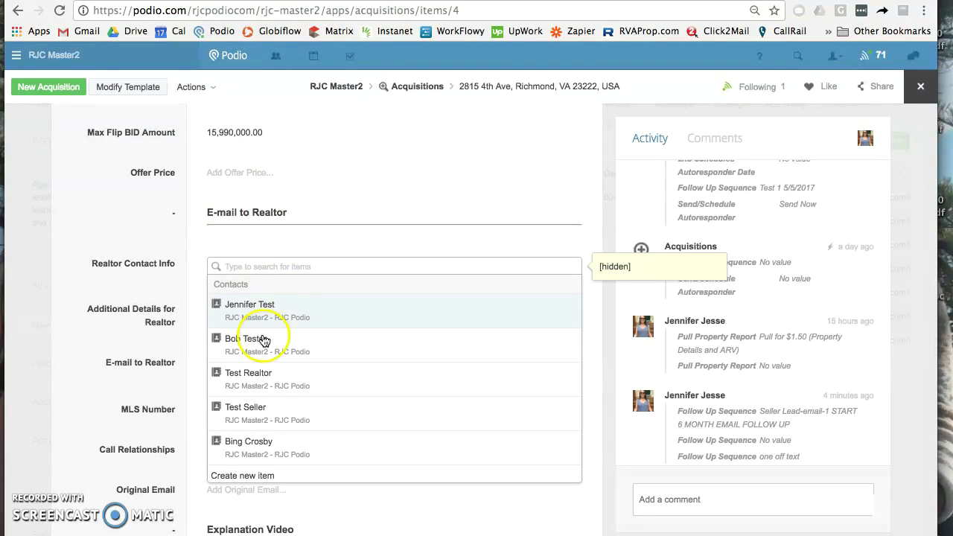
click(270, 378)
click(155, 303)
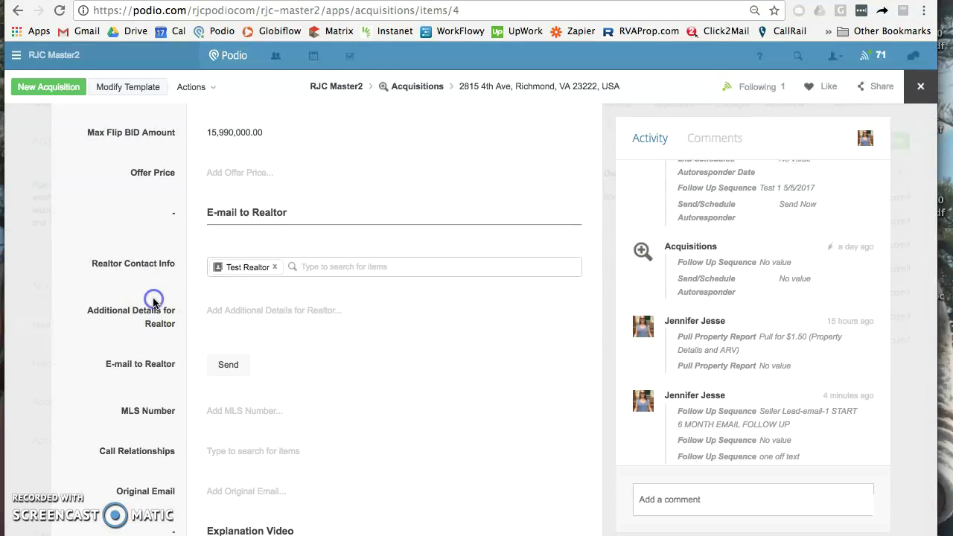
- View the empty Additional Details for Realtor editor without entering text, and examine the E-mail to Realtor, MLS Number, Call Relationships and Original Email fields
scroll(100, 314, down, 2)
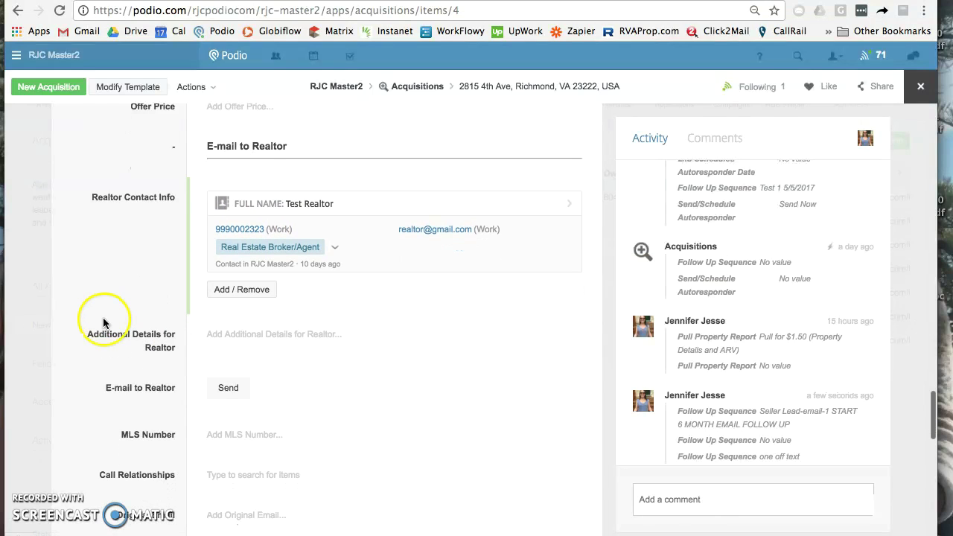
click(245, 320)
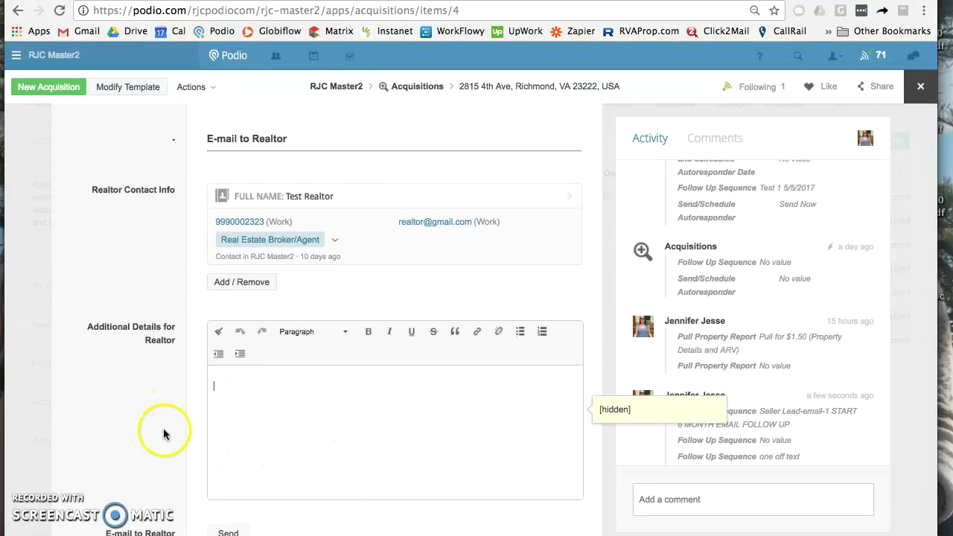
click(138, 421)
scroll(137, 420, down, 2)
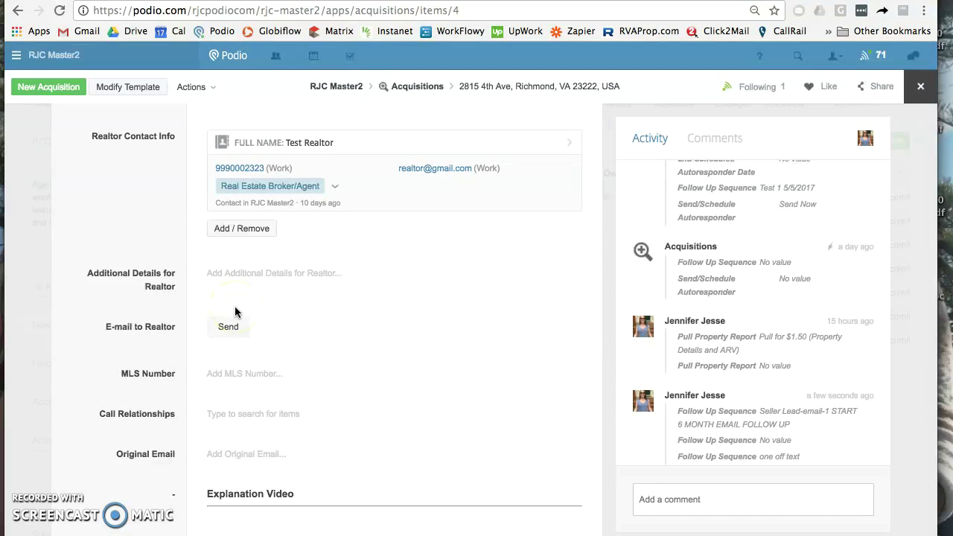
scroll(160, 301, down, 2)
scroll(160, 302, down, 1)
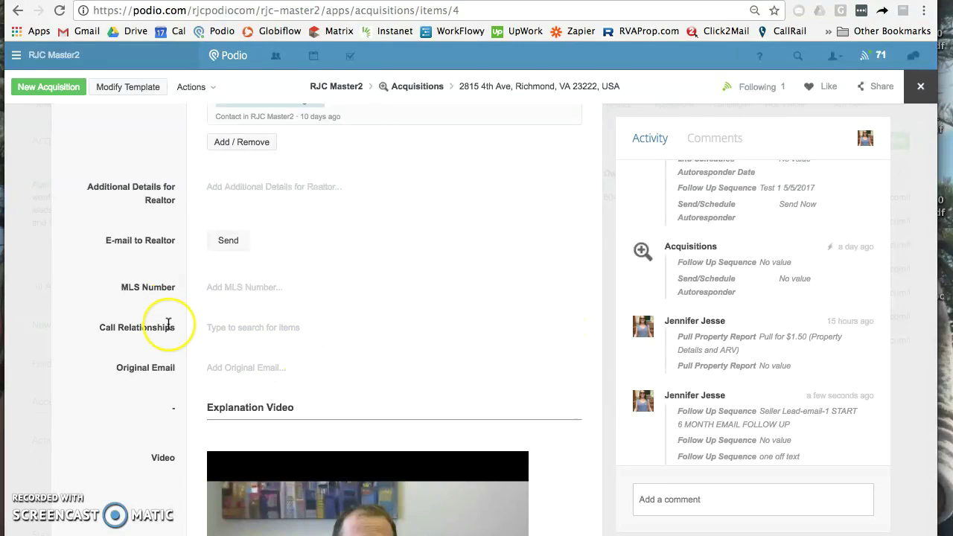
scroll(179, 323, down, 2)
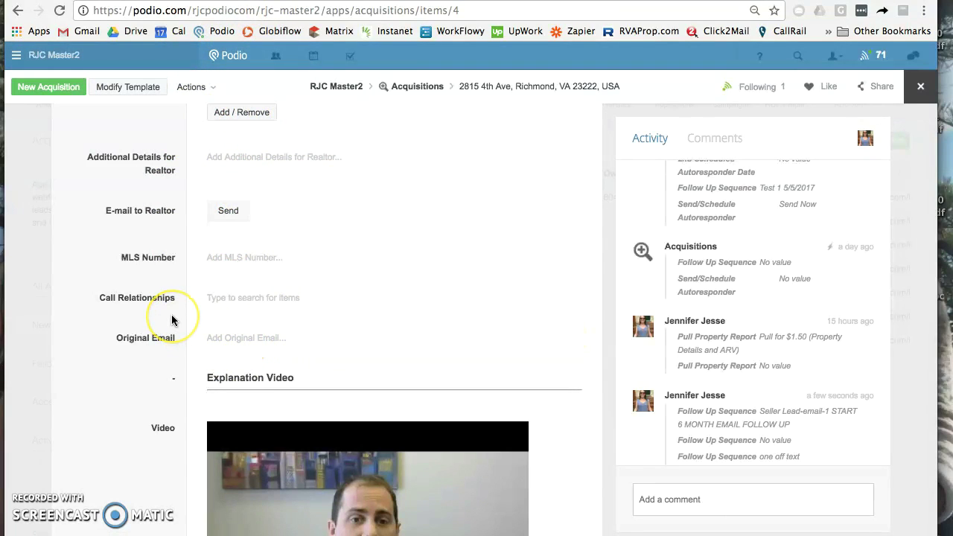
- Examine the Explanation Video and the Create Manual Dashboard Item section, including its title, owner, description, due date and priority fields
scroll(171, 320, down, 10)
scroll(171, 320, up, 5)
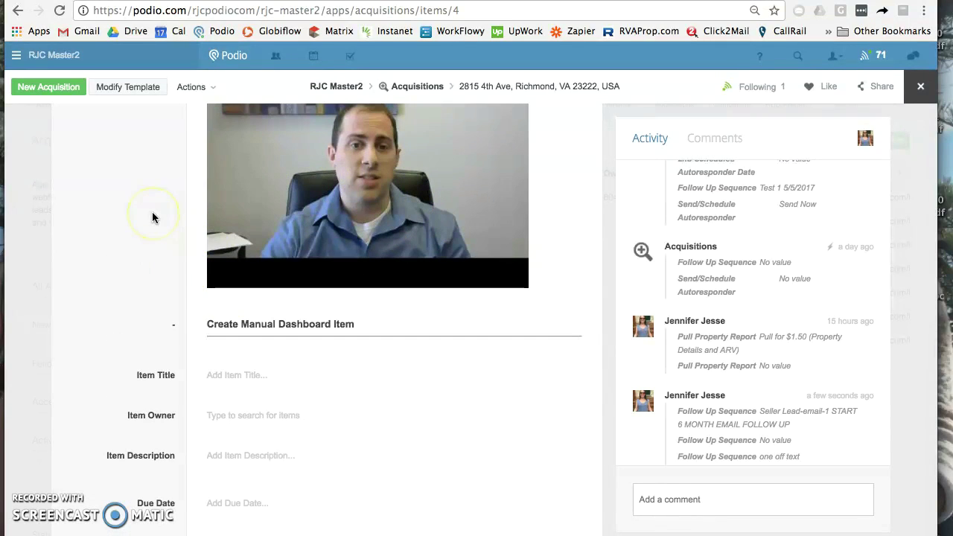
scroll(151, 216, down, 3)
scroll(152, 216, down, 1)
scroll(152, 216, up, 1)
scroll(152, 216, down, 1)
scroll(152, 216, up, 5)
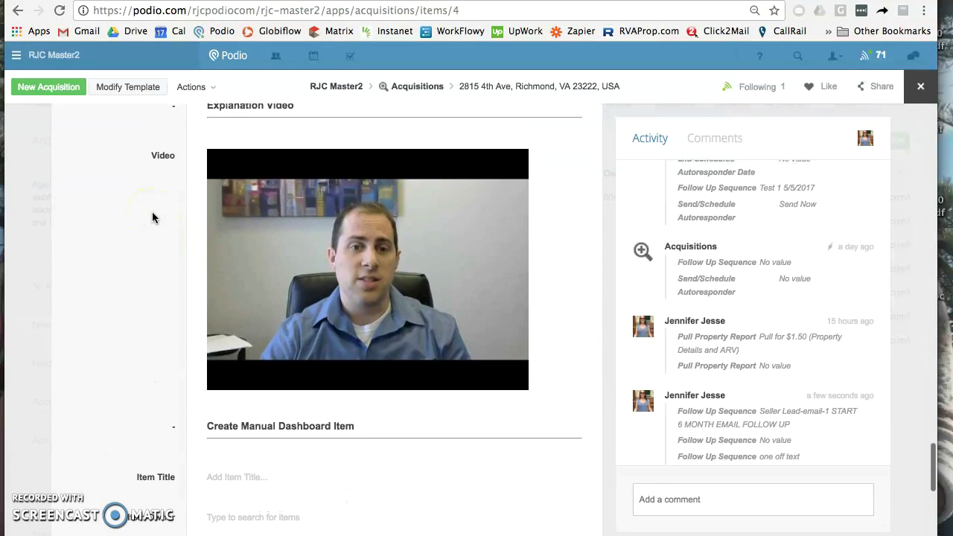
scroll(152, 216, down, 5)
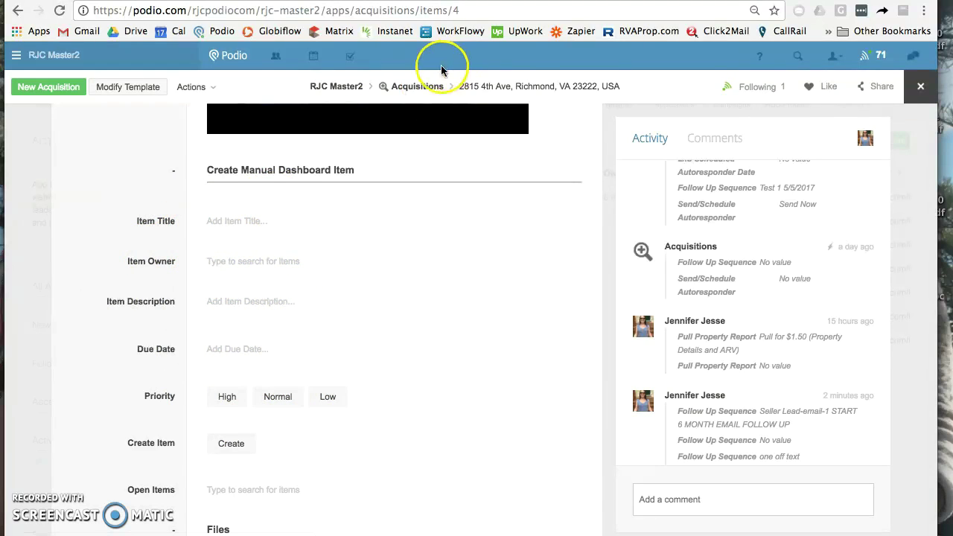
- Look over the rest of the acquisition item and return to its Property Address map and Google Street View
scroll(170, 232, down, 10)
scroll(170, 233, up, 20)
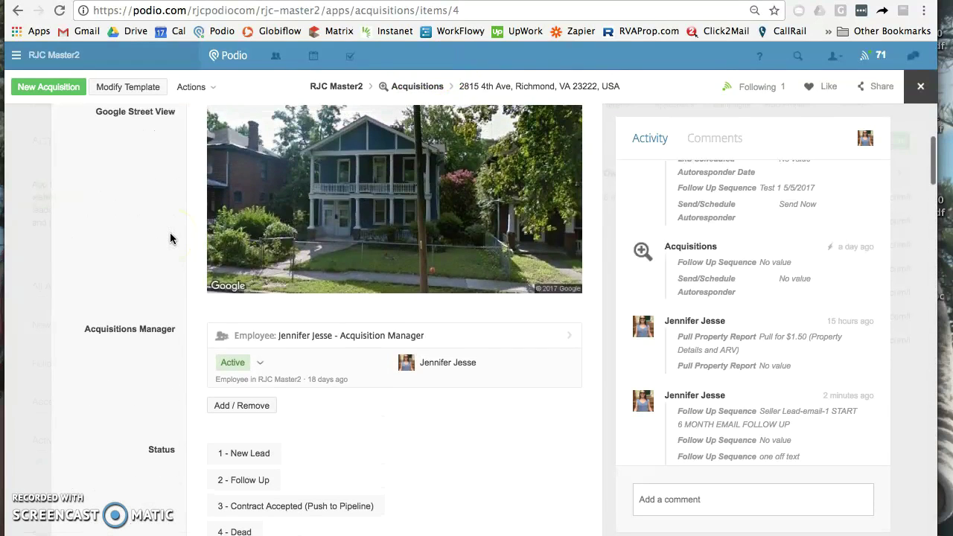
scroll(169, 238, up, 4)
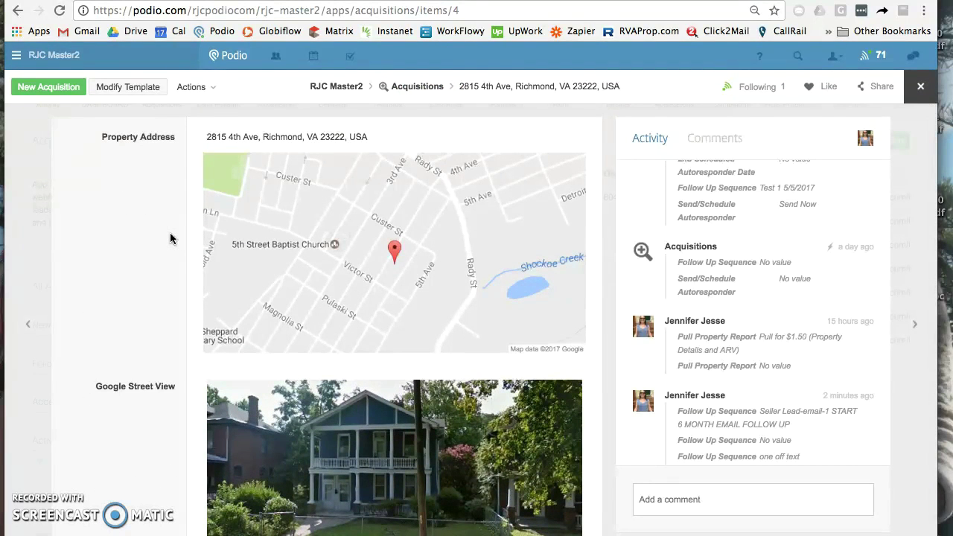